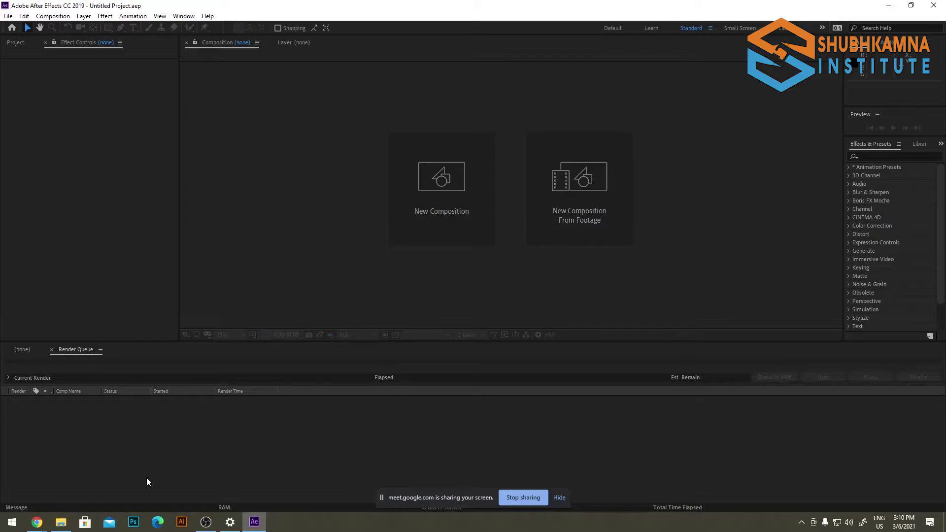
# Show the empty timeline, check the chat of the Google Meet call in Chrome, and minimise the meeting window
pyautogui.click(23, 350)
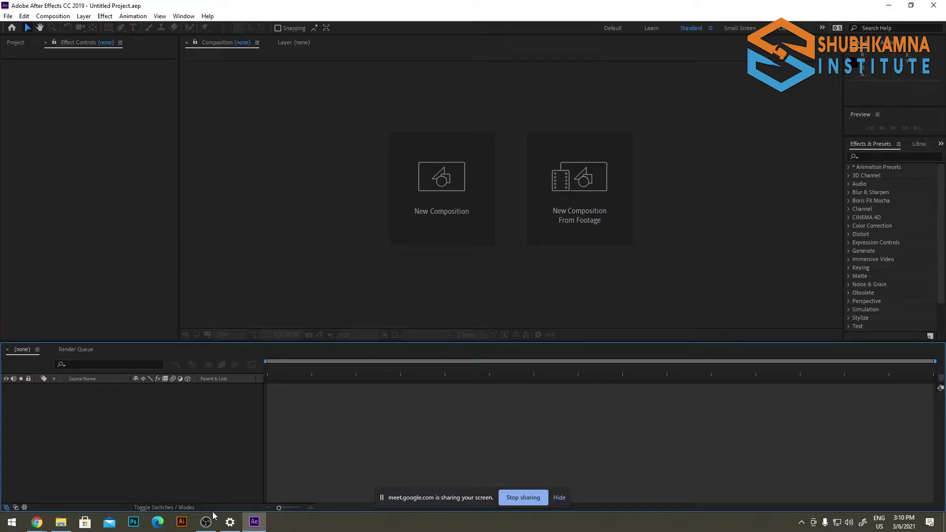
pyautogui.click(42, 521)
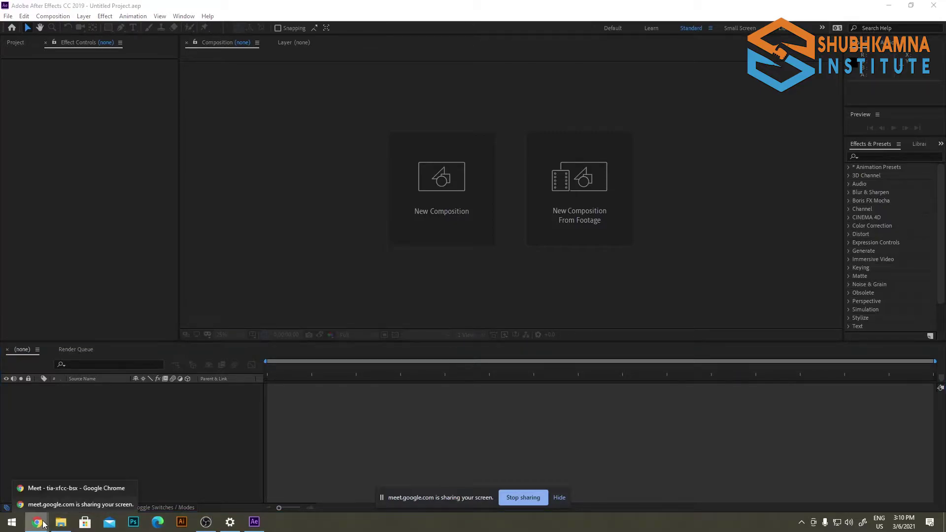
pyautogui.click(55, 494)
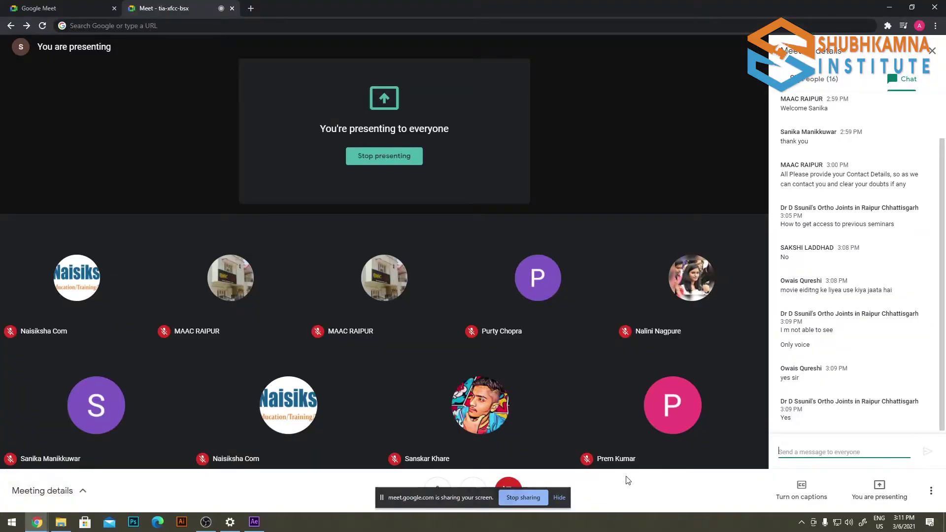
pyautogui.click(899, 6)
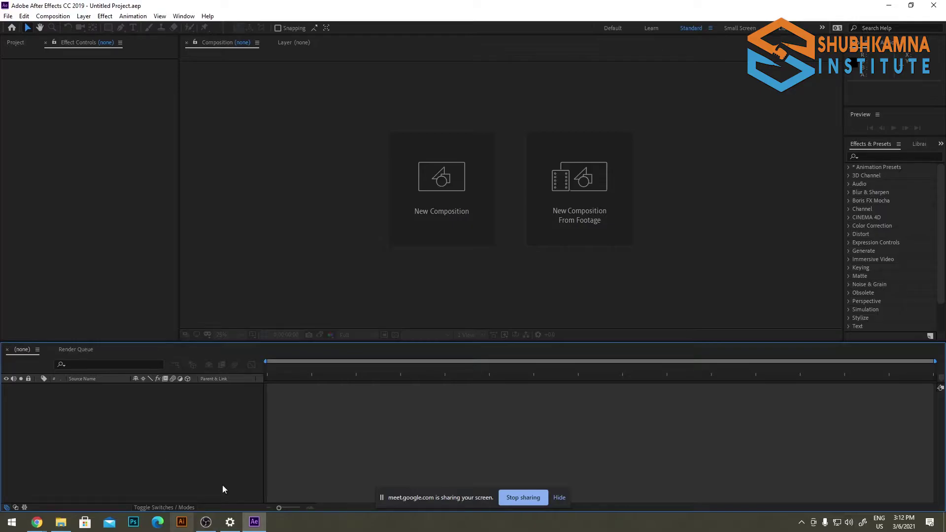
# Minimise After Effects and switch to Illustrator's home screen
pyautogui.click(896, 7)
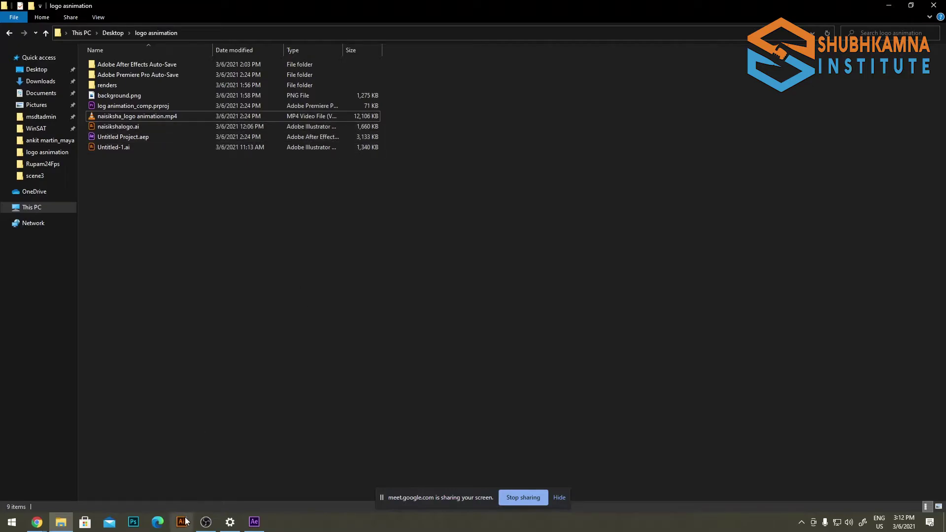
pyautogui.rightClick(419, 173)
pyautogui.click(458, 211)
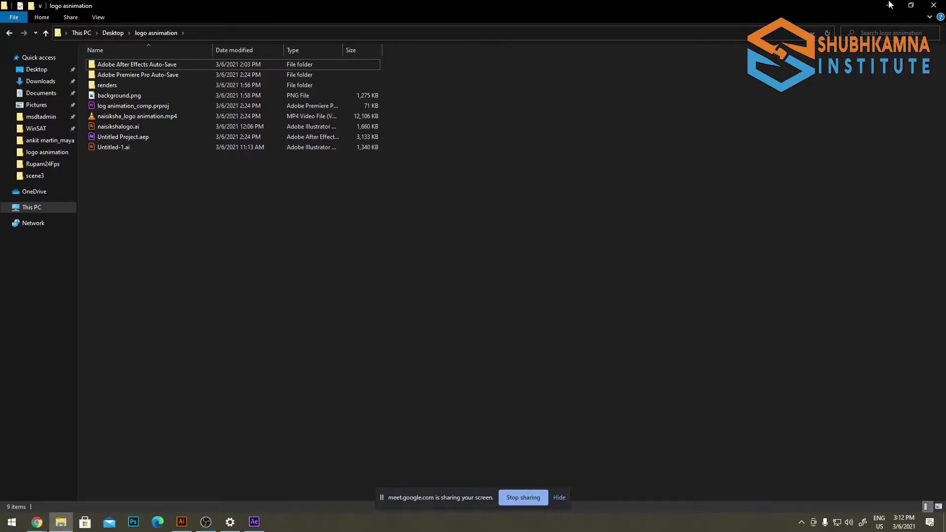
pyautogui.click(182, 522)
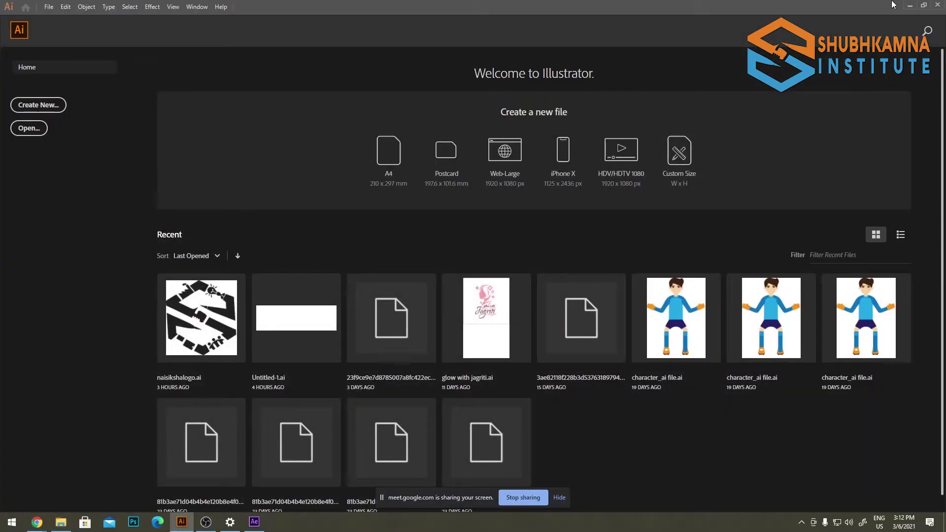
pyautogui.click(49, 7)
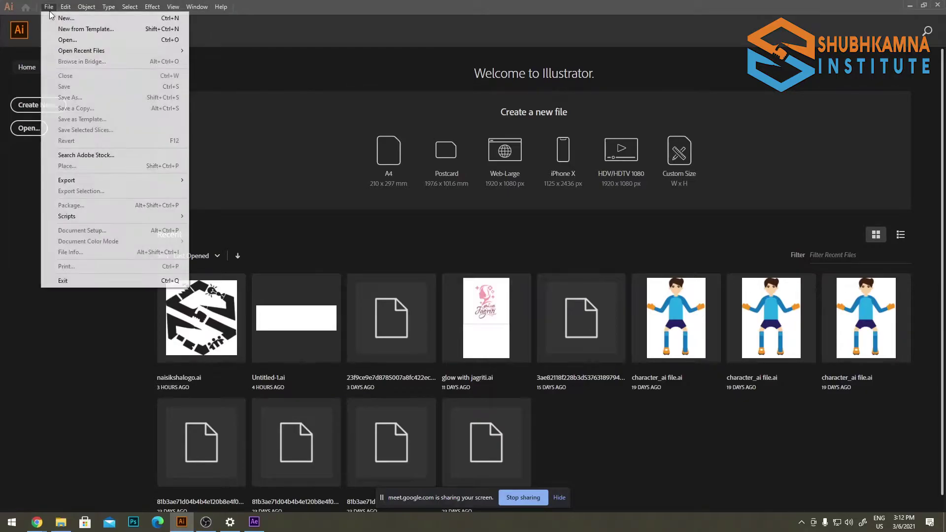
pyautogui.click(76, 40)
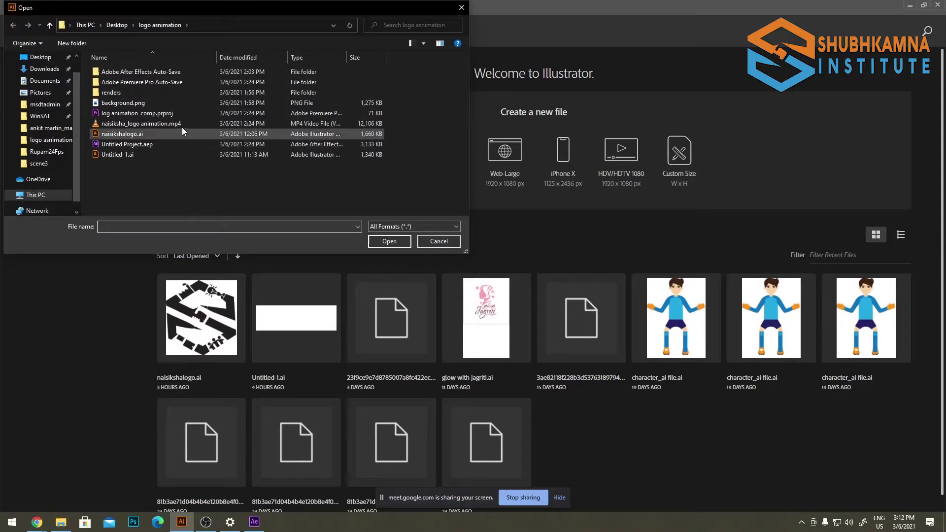
pyautogui.click(185, 125)
pyautogui.doubleClick(185, 125)
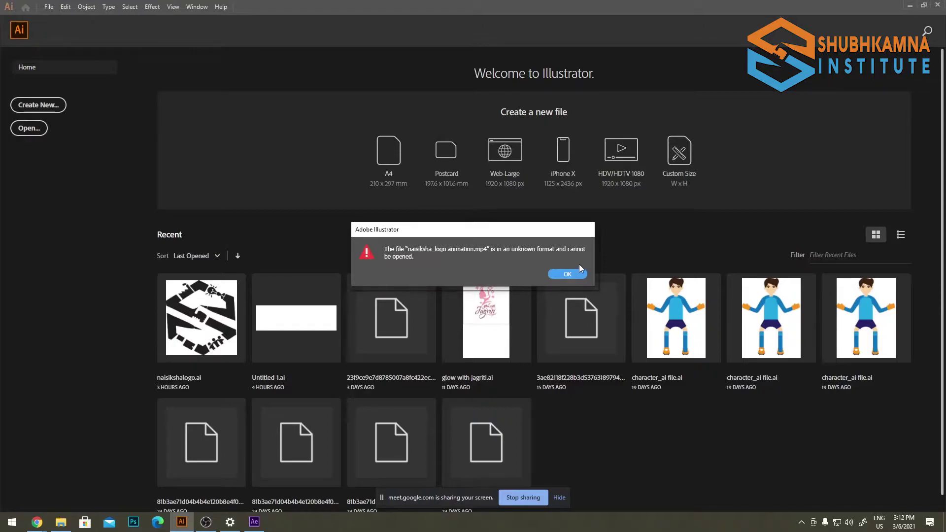
pyautogui.click(572, 271)
# Open Untitled-1.ai and naisikshalogo.ai from the earlier logo work, showing the whole black logo on its artboard
pyautogui.click(49, 7)
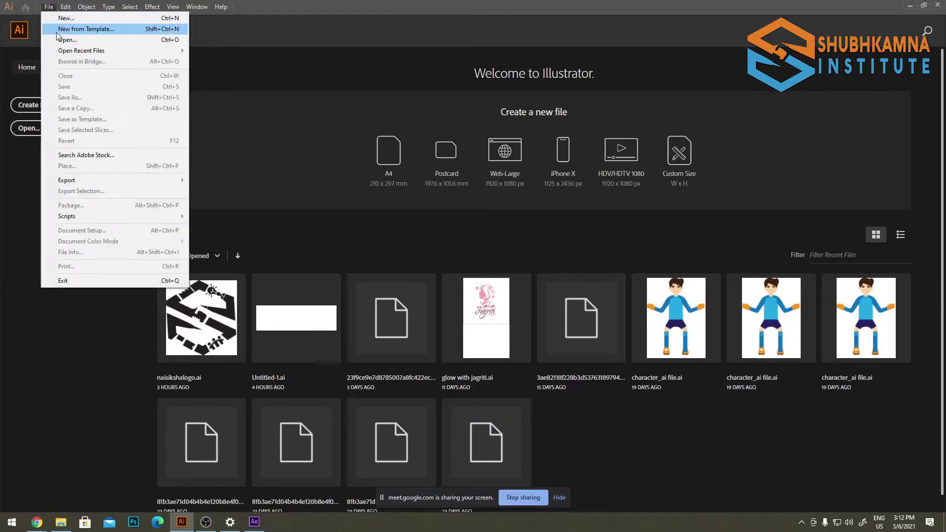
pyautogui.click(81, 40)
pyautogui.doubleClick(159, 155)
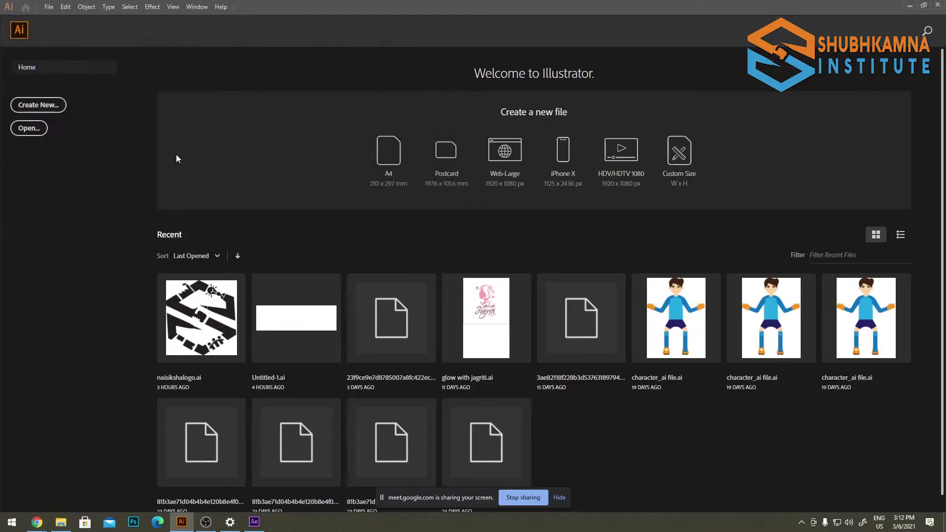
pyautogui.scroll(-1, 200, 313)
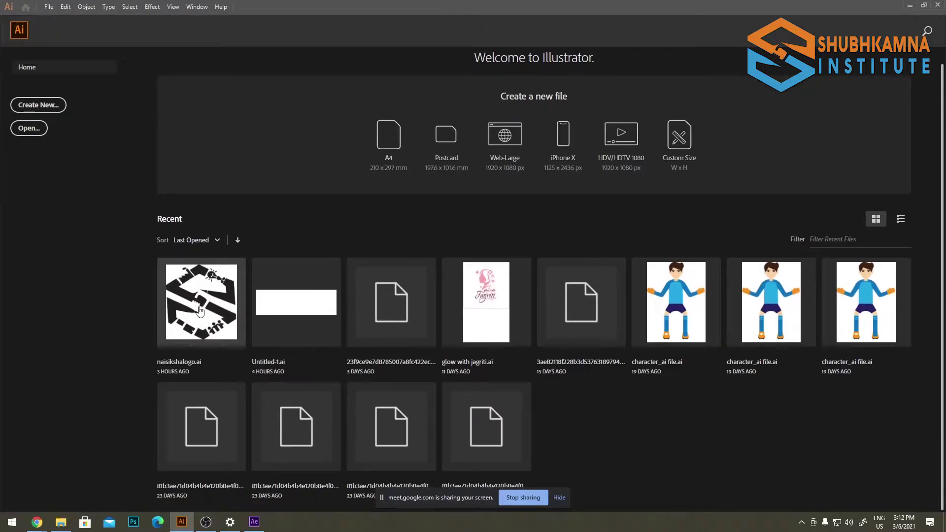
pyautogui.click(335, 321)
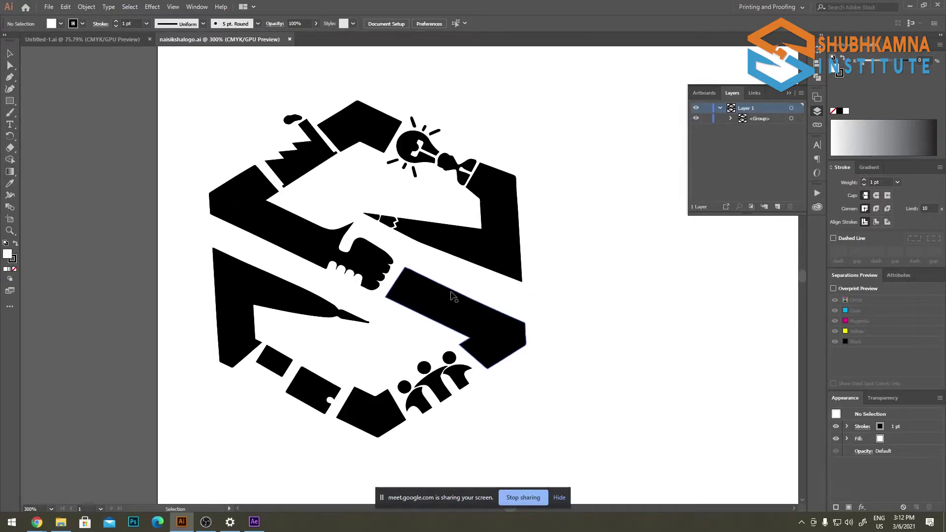
pyautogui.hotkey('ctrl', '-')
pyautogui.hotkey('ctrl', '-')
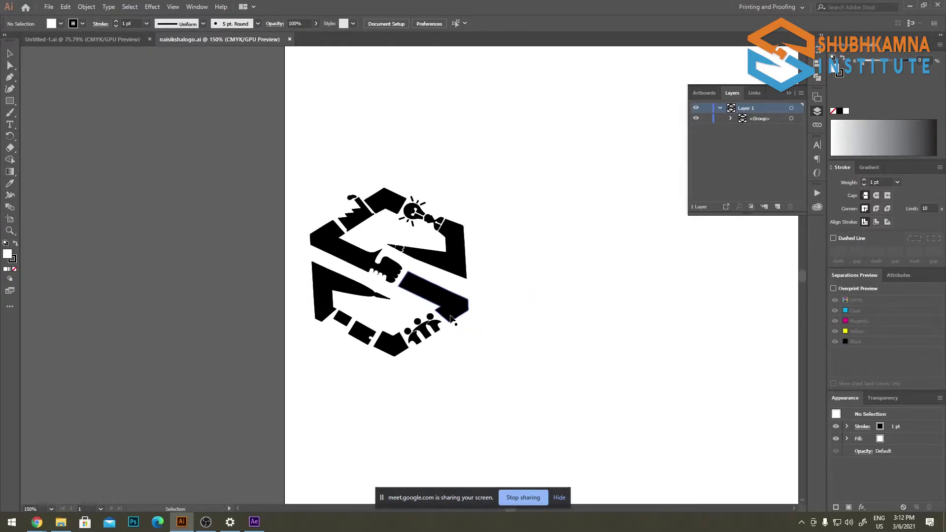
# Create a new document from the recent A4 preset
pyautogui.click(48, 7)
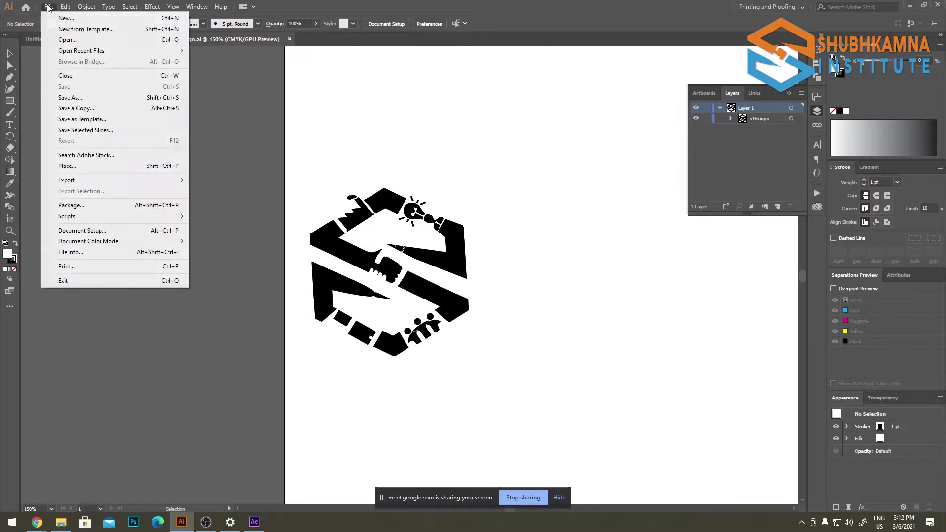
pyautogui.click(148, 446)
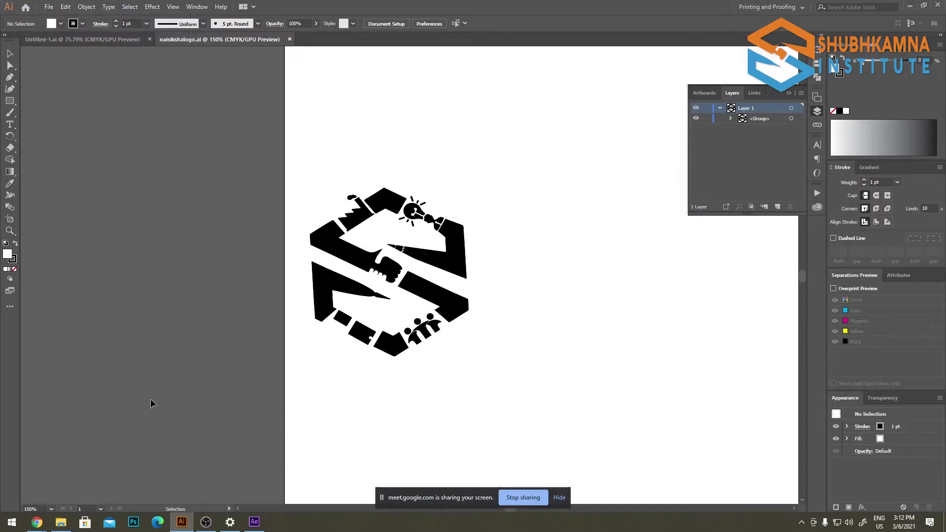
pyautogui.click(49, 7)
pyautogui.click(58, 19)
pyautogui.click(414, 238)
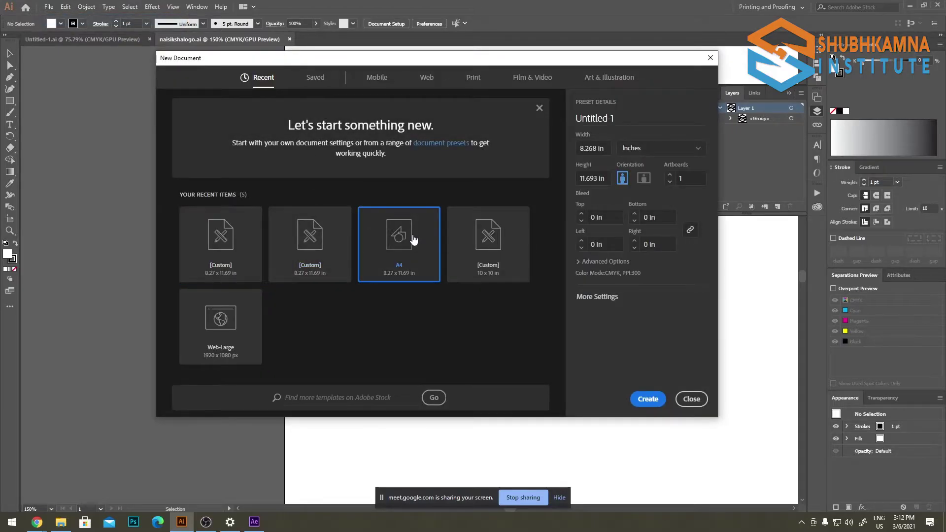
pyautogui.doubleClick(396, 239)
# Open new_logo(naishiksha)_Corrected.png from the Nayi Siksha folder on Local Disk (E:)
pyautogui.click(49, 7)
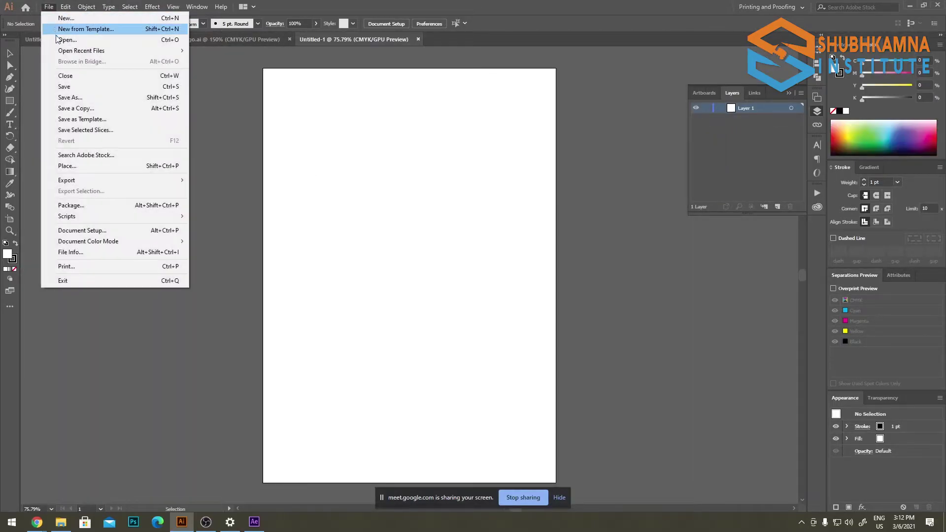
pyautogui.click(58, 42)
pyautogui.click(37, 195)
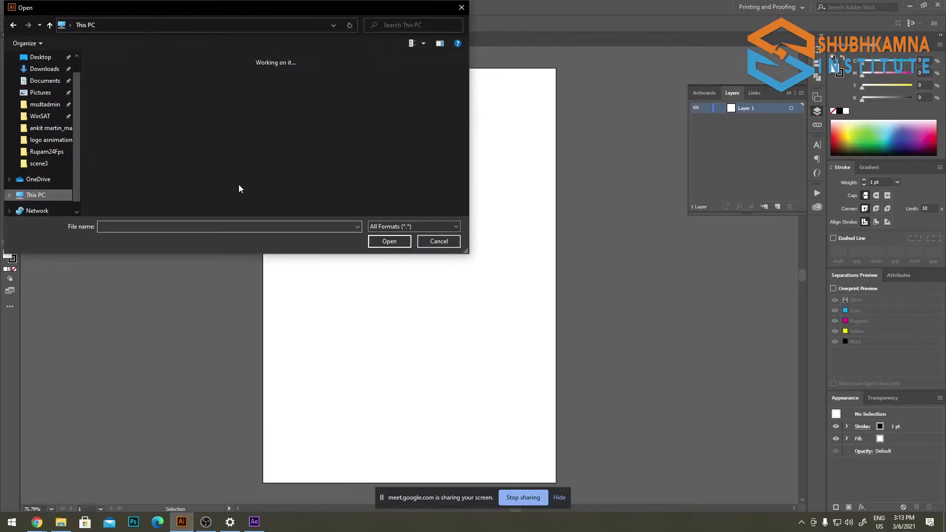
pyautogui.doubleClick(197, 138)
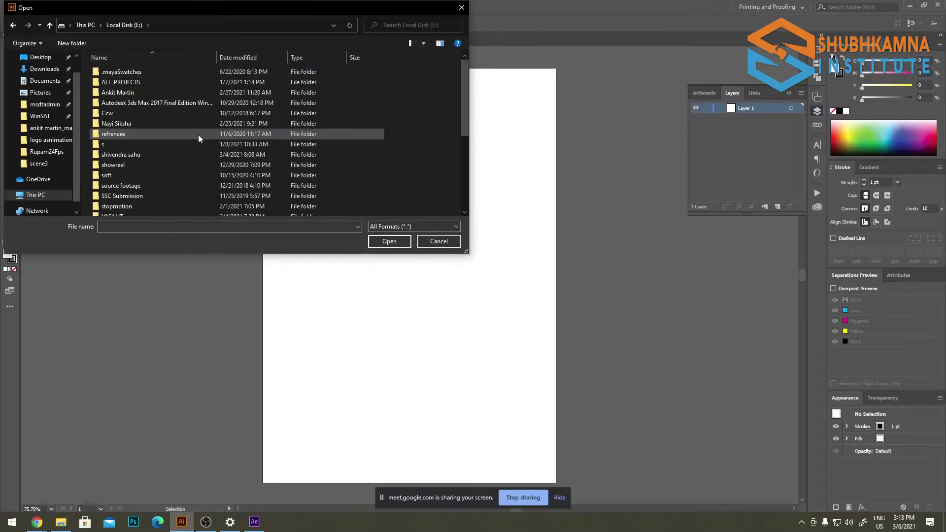
pyautogui.scroll(-2, 218, 184)
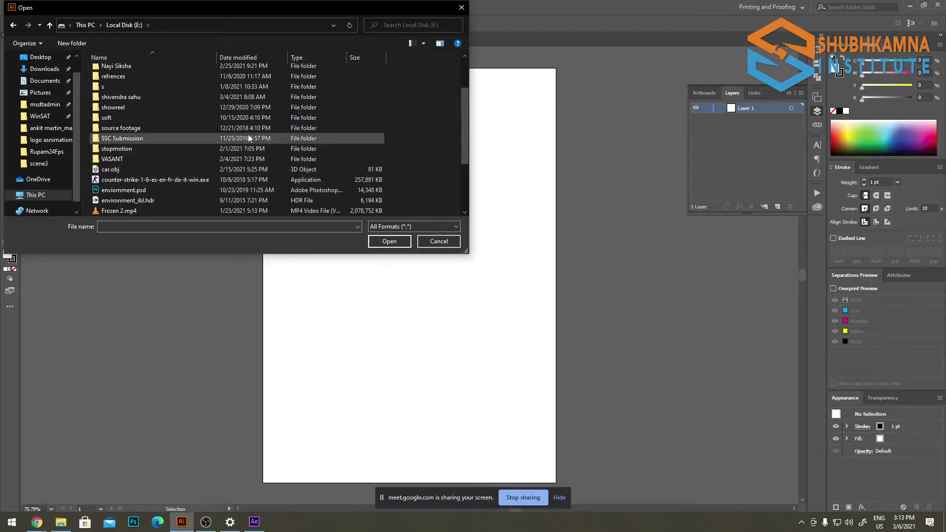
pyautogui.scroll(1, 251, 138)
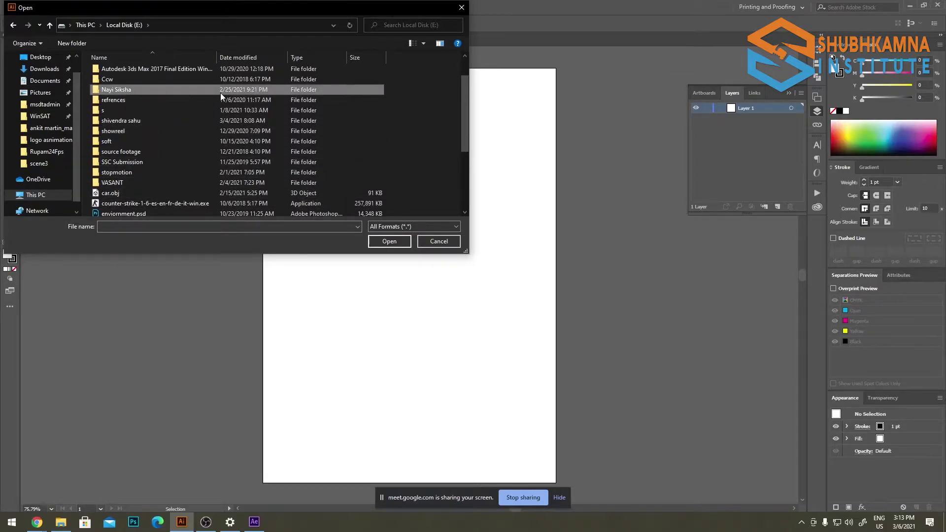
pyautogui.doubleClick(371, 89)
pyautogui.doubleClick(225, 162)
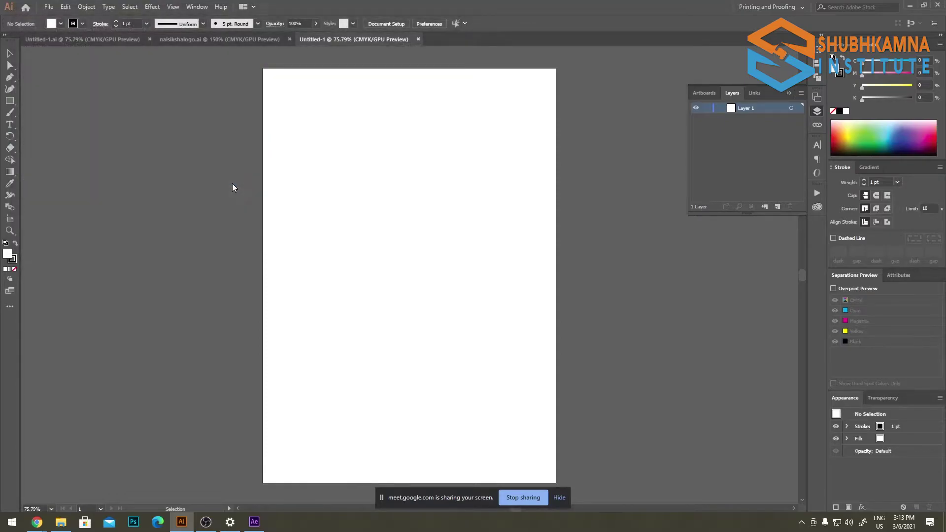
# Reposition the colour logo image on the artboard and run Image Trace on it with the default preset
pyautogui.moveTo(333, 240); pyautogui.dragTo(439, 223)
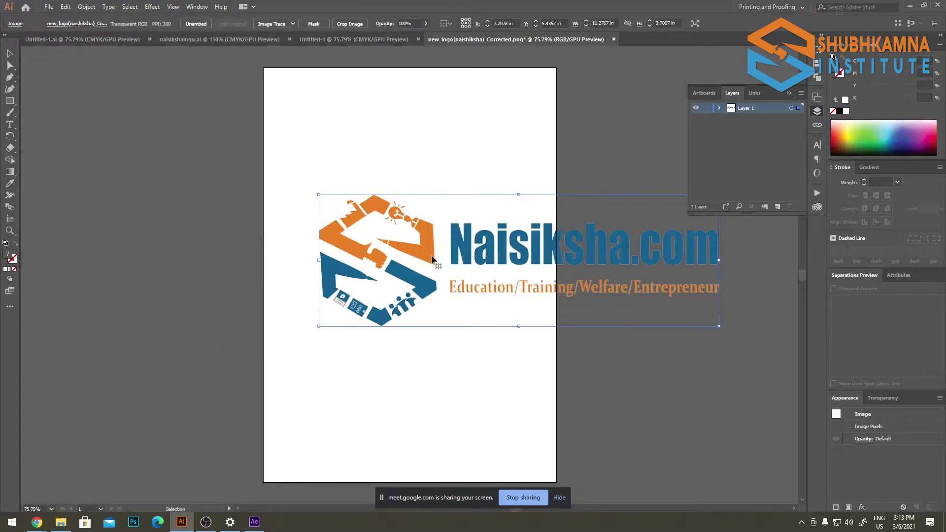
pyautogui.click(497, 176)
pyautogui.hotkey('ctrl', 'a')
pyautogui.click(65, 7)
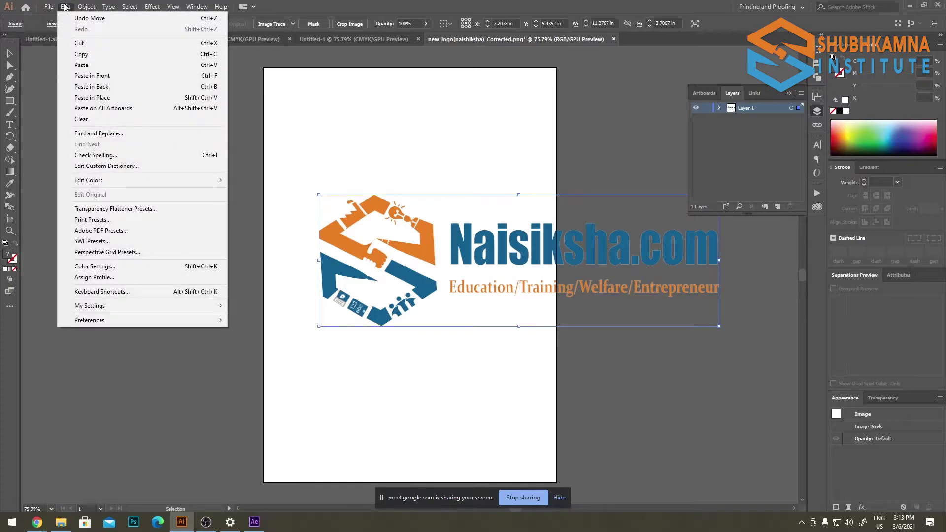
pyautogui.moveTo(82, 6)
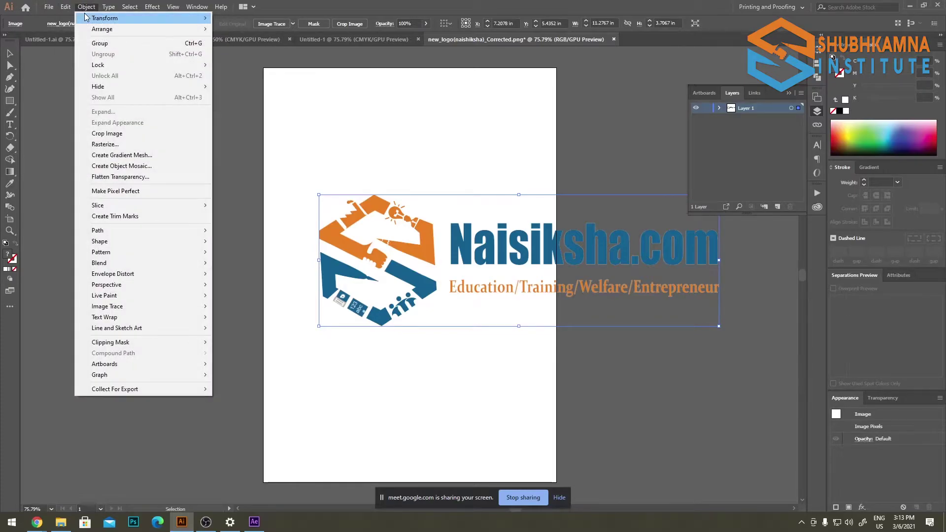
pyautogui.moveTo(134, 308)
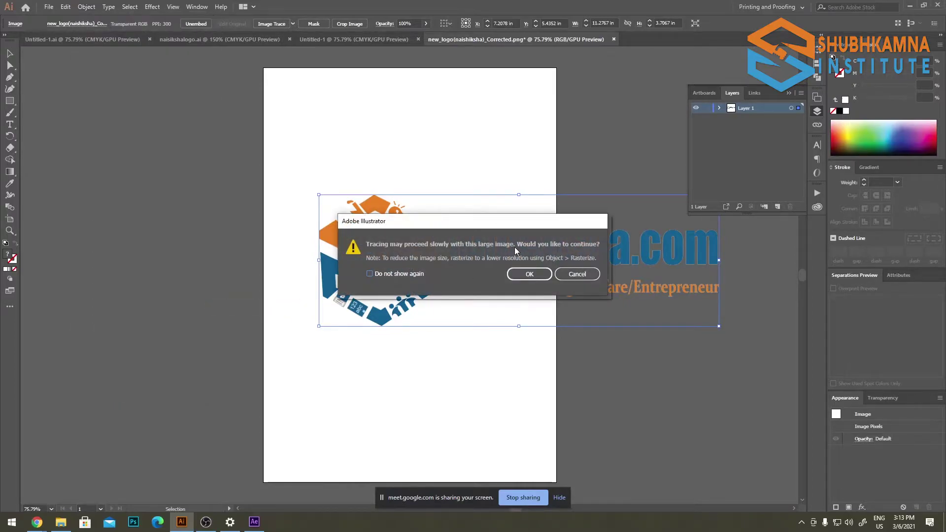
pyautogui.click(524, 274)
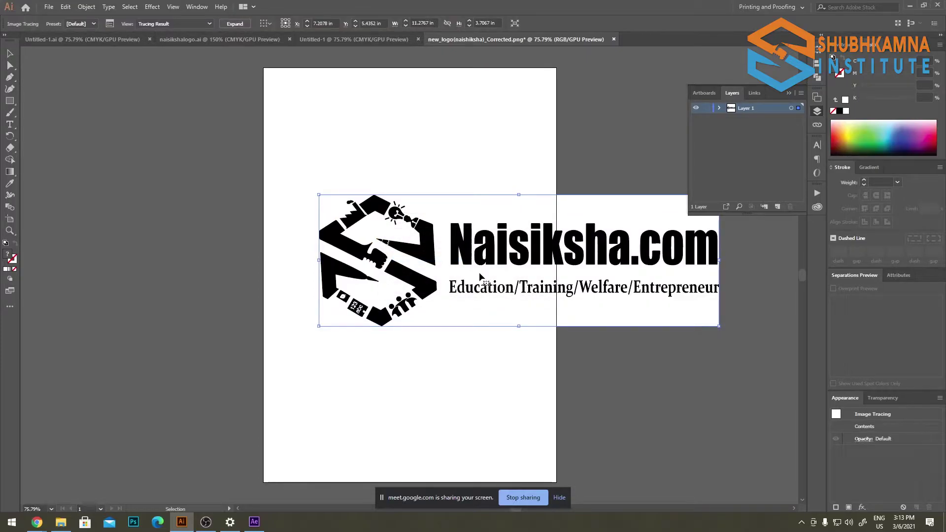
# Select the traced logo and expand the tracing into editable vector paths
pyautogui.click(583, 353)
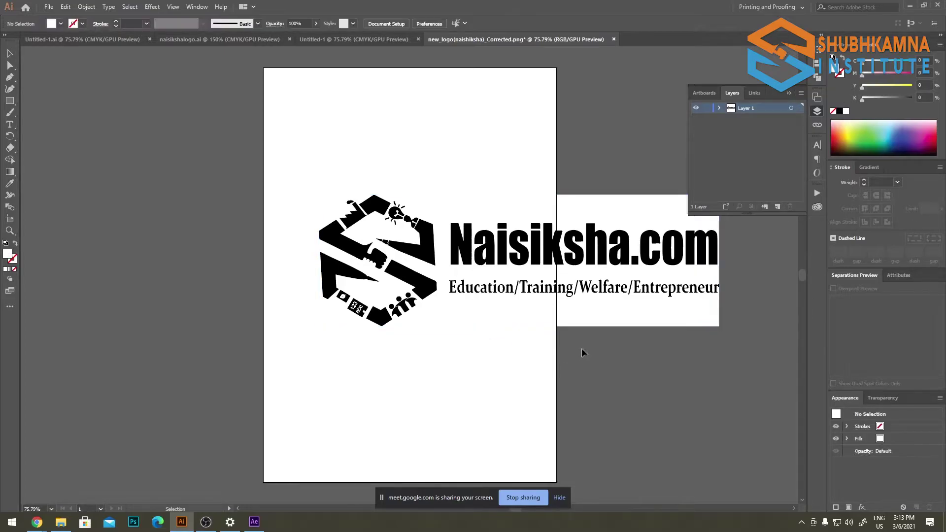
pyautogui.hotkey('ctrl', 'a')
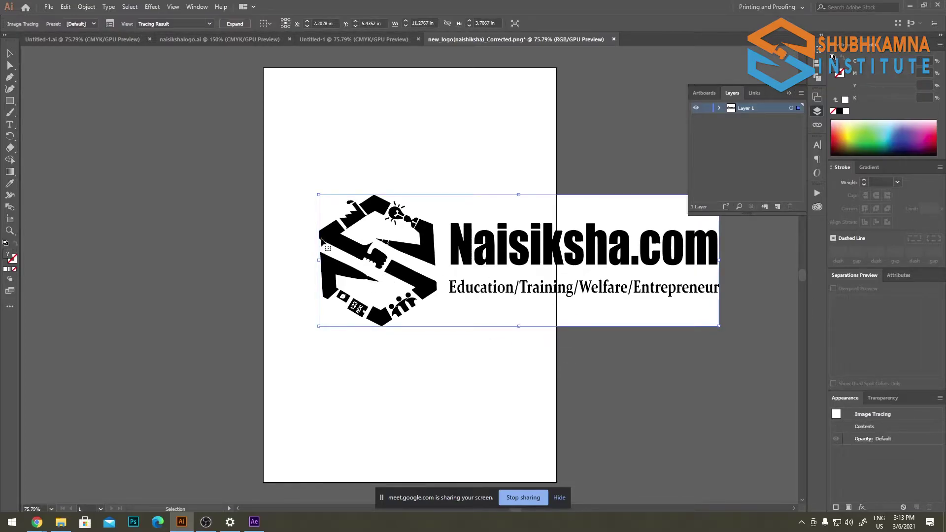
pyautogui.click(236, 24)
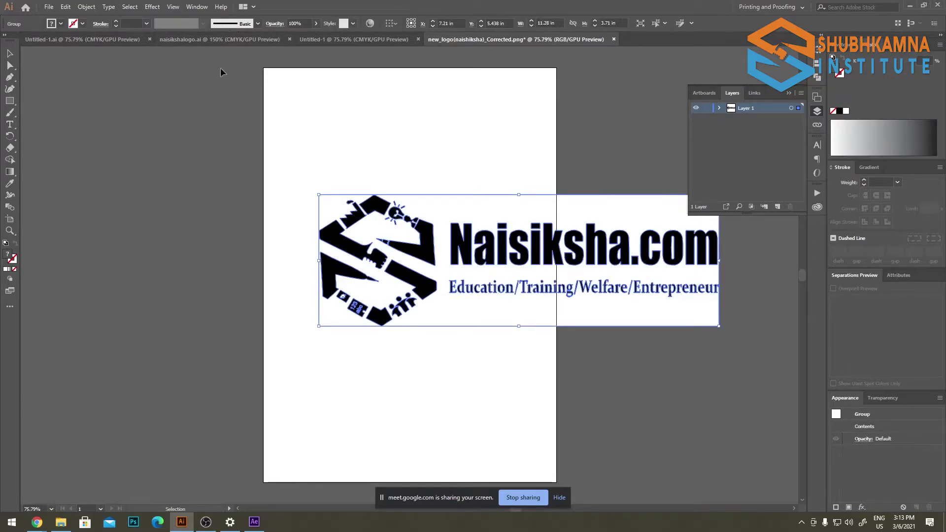
# Examine the expanded vector outlines of the lettering and hexagonal emblem up close, ending with the whole logo in view
pyautogui.press('a')
pyautogui.hotkey('ctrl', '=')
pyautogui.hotkey('ctrl', '=')
pyautogui.hotkey('ctrl', '=')
pyautogui.hotkey('ctrl', '=')
pyautogui.hotkey('ctrl', '=')
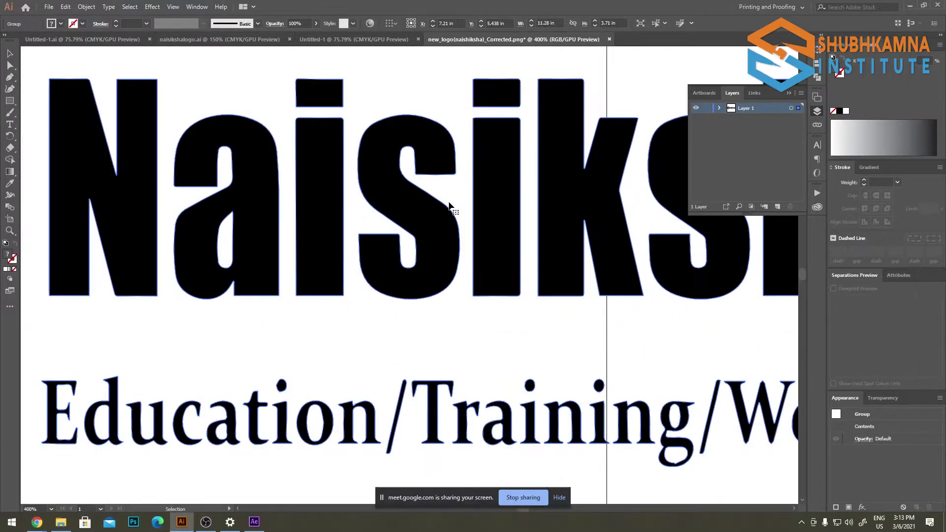
pyautogui.moveTo(386, 249); pyautogui.dragTo(741, 382)
pyautogui.press('v')
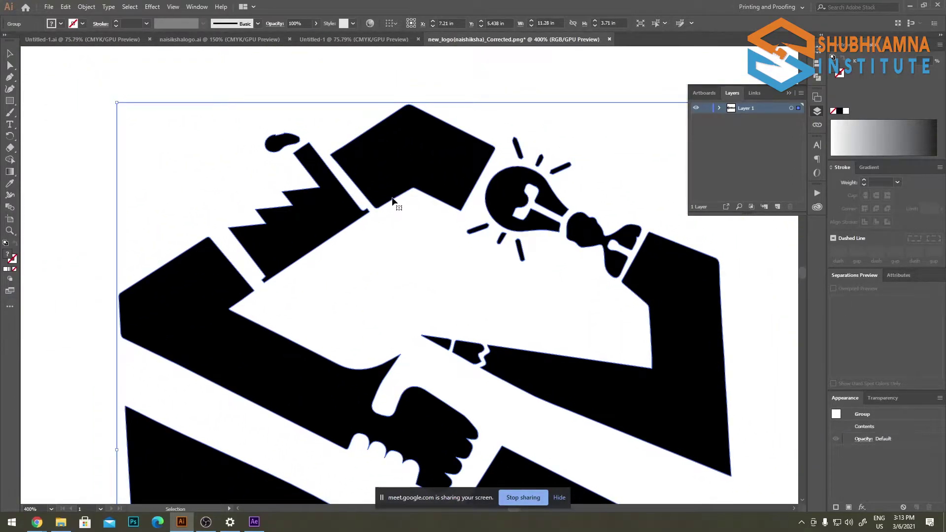
pyautogui.hotkey('ctrl', '-')
pyautogui.hotkey('ctrl', '-')
pyautogui.hotkey('ctrl', '-')
pyautogui.hotkey('ctrl', '-')
pyautogui.hotkey('ctrl', '-')
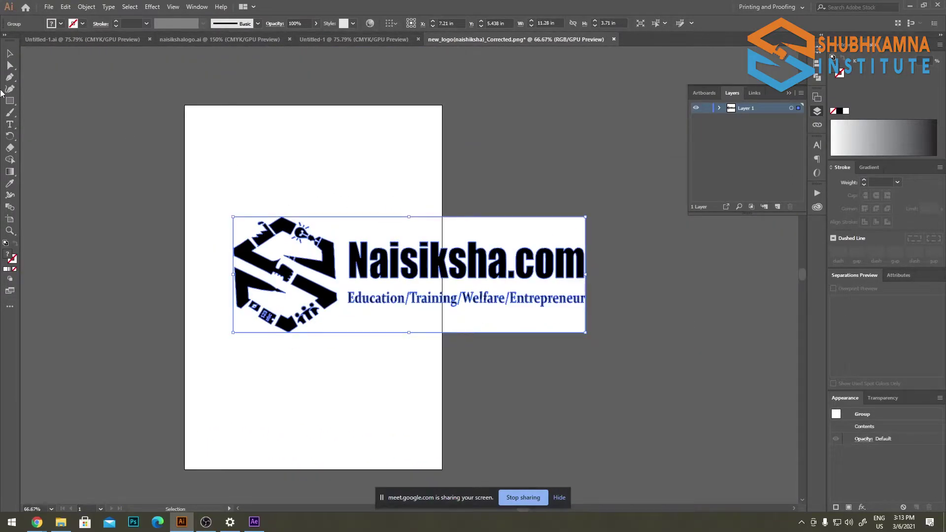
# Delete the traced lettering, tagline and white background, keeping only the black hexagonal emblem
pyautogui.moveTo(9, 65); pyautogui.dragTo(58, 79)
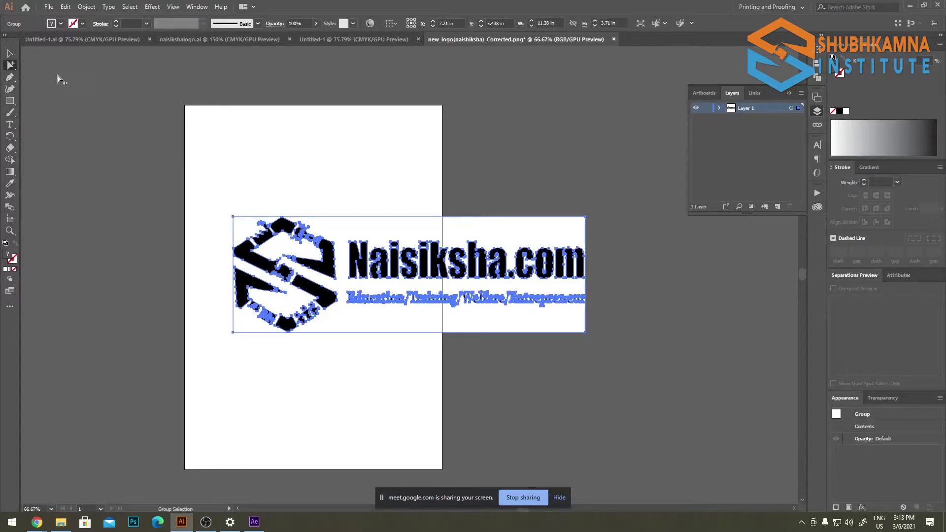
pyautogui.moveTo(657, 159); pyautogui.dragTo(346, 408)
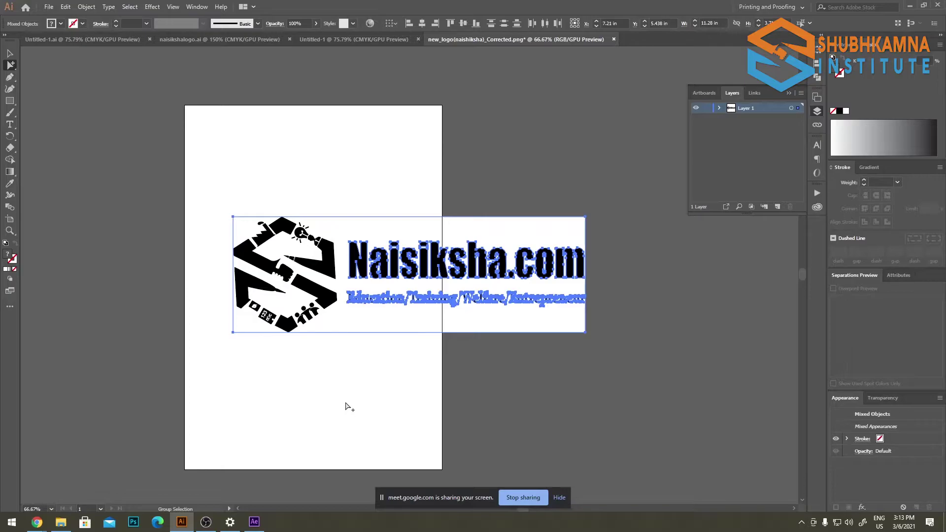
pyautogui.press('Delete')
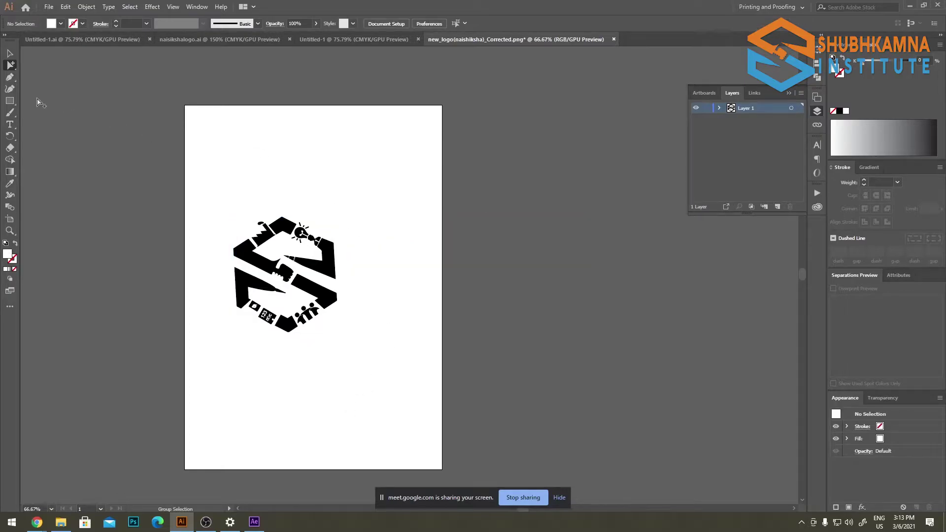
# Select the whole hexagonal emblem and move it closer to the centre of the artboard
pyautogui.click(10, 53)
pyautogui.moveTo(209, 217); pyautogui.dragTo(364, 350)
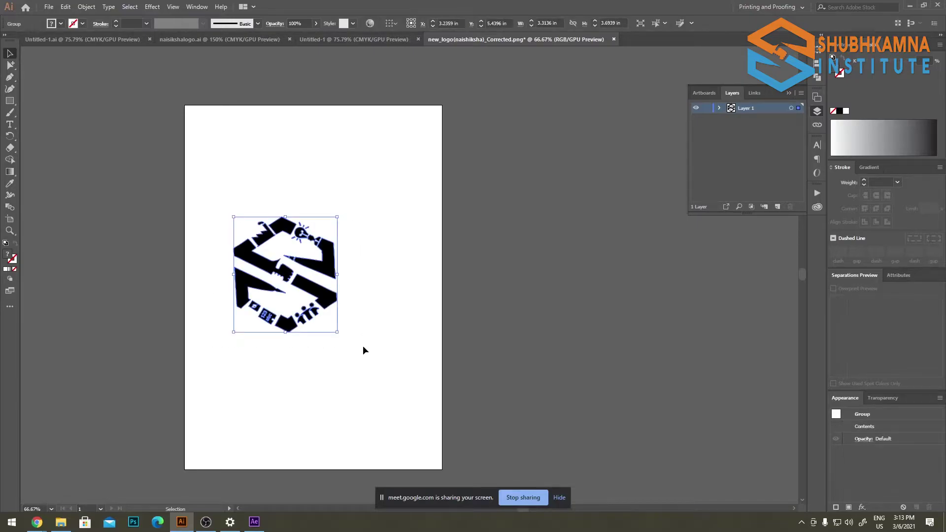
pyautogui.moveTo(337, 258); pyautogui.dragTo(372, 245)
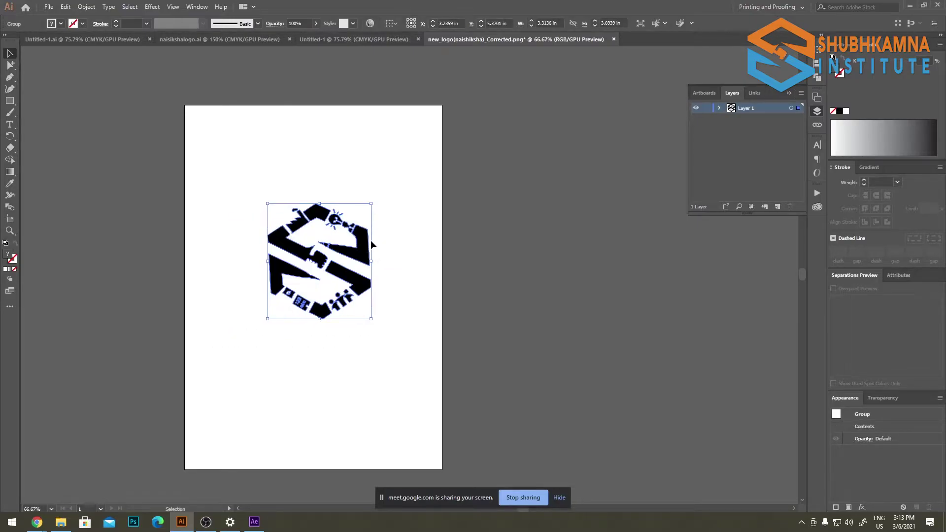
# Select all of the hexagonal emblem's paths and copy them
pyautogui.moveTo(418, 165); pyautogui.dragTo(227, 380)
pyautogui.moveTo(264, 529)
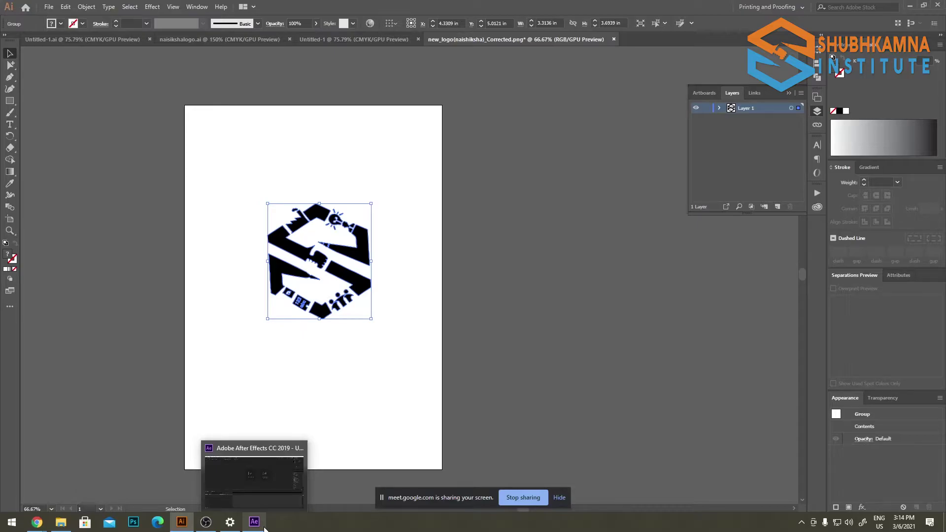
pyautogui.click(392, 198)
pyautogui.moveTo(390, 171); pyautogui.dragTo(258, 379)
pyautogui.press('a')
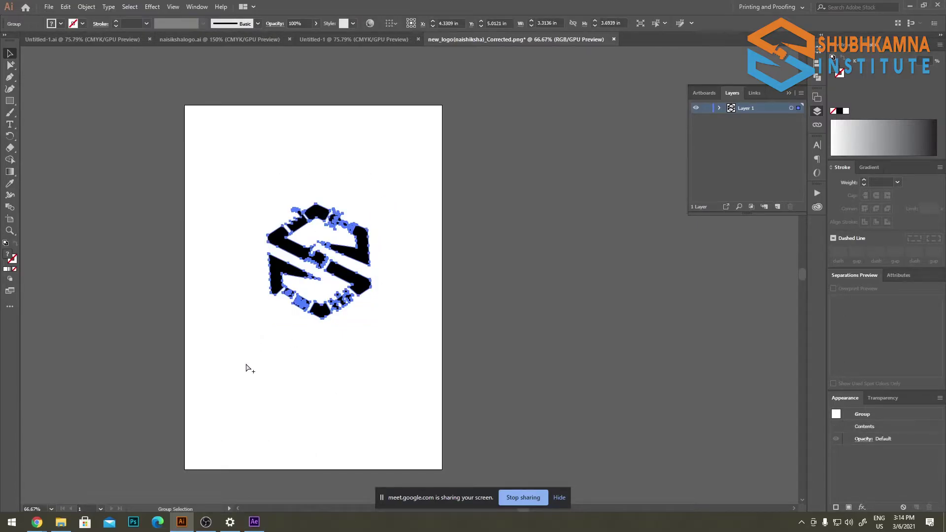
pyautogui.press('v')
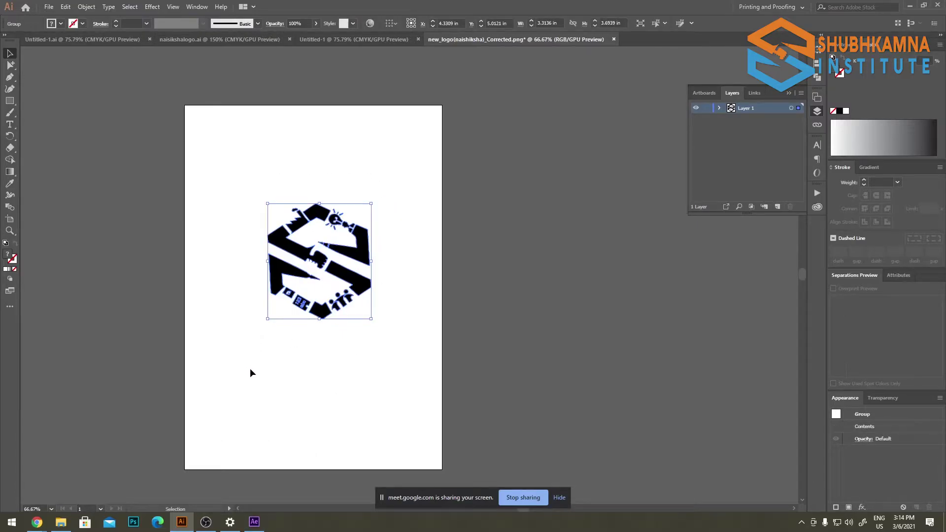
pyautogui.click(65, 7)
pyautogui.click(109, 55)
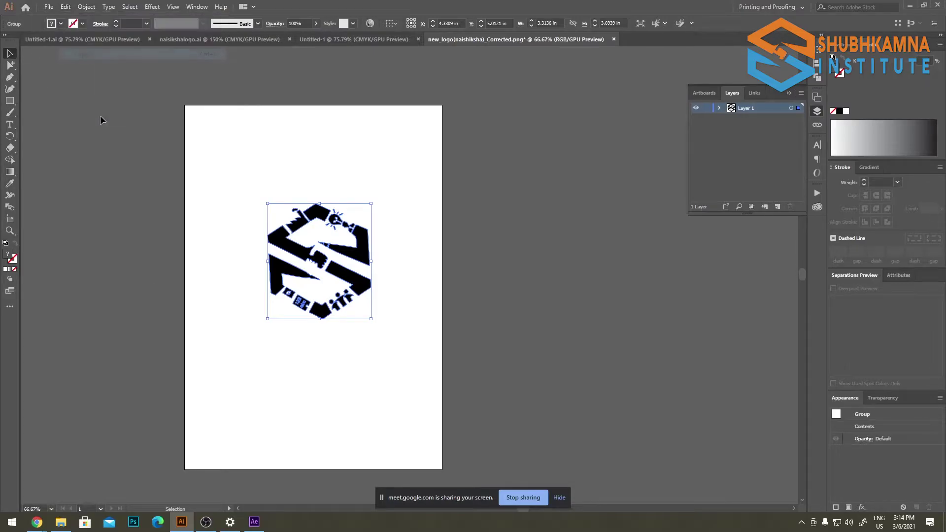
# Switch to After Effects, create a 1920 x 1080 composition at 30 fps lasting 15 seconds, and fit it to the viewer
pyautogui.click(255, 522)
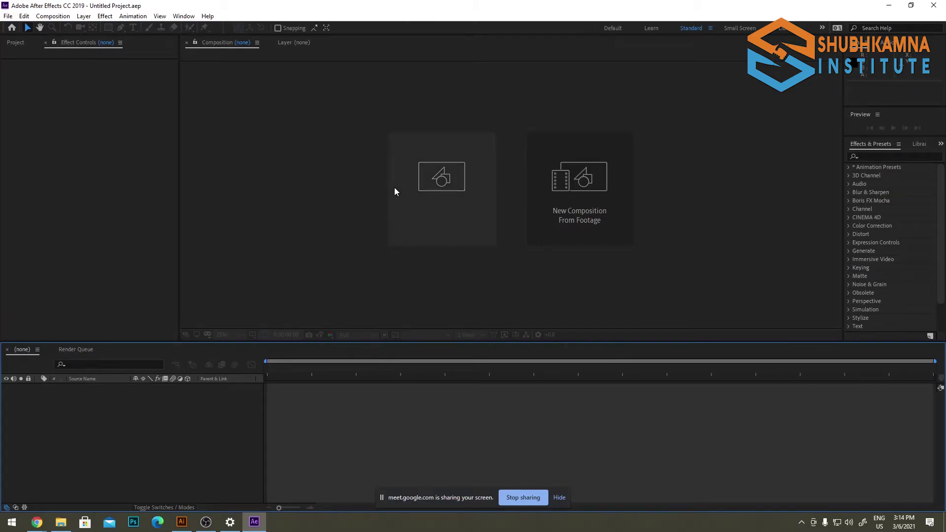
pyautogui.click(468, 168)
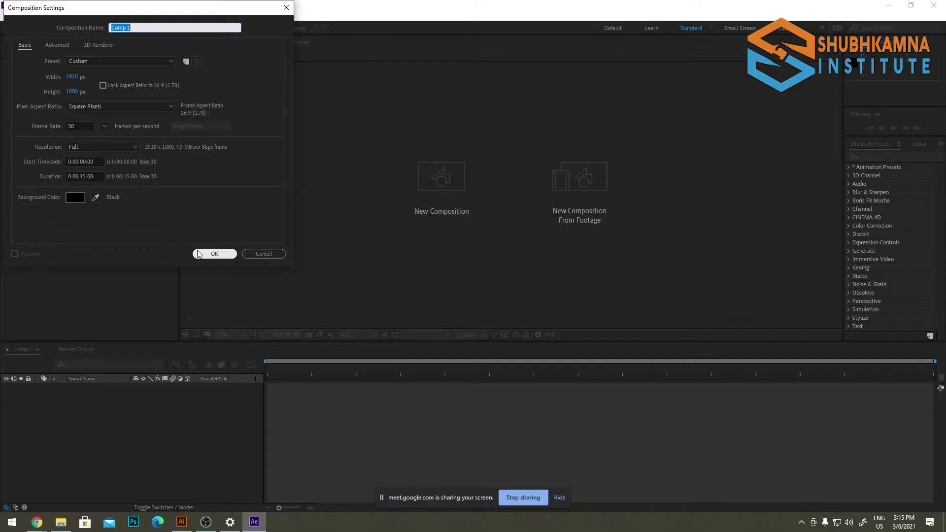
pyautogui.click(215, 253)
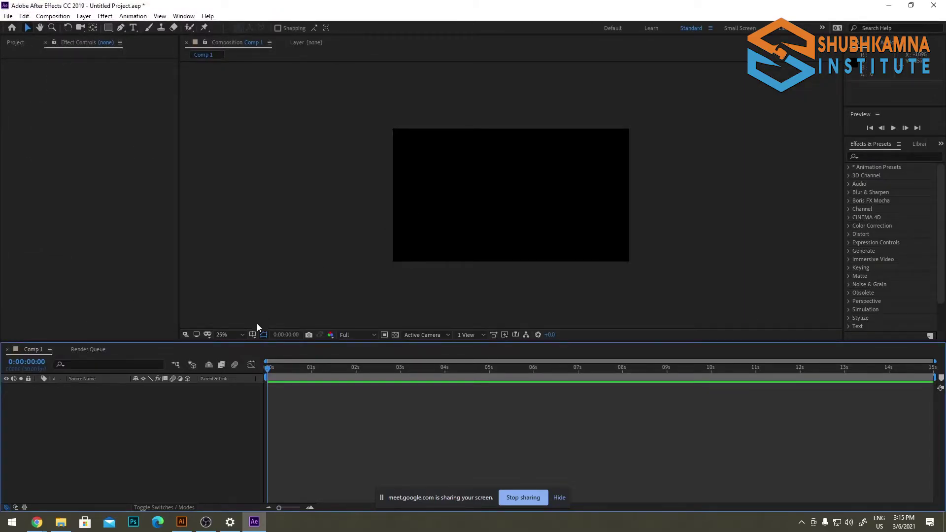
pyautogui.click(229, 335)
pyautogui.click(241, 171)
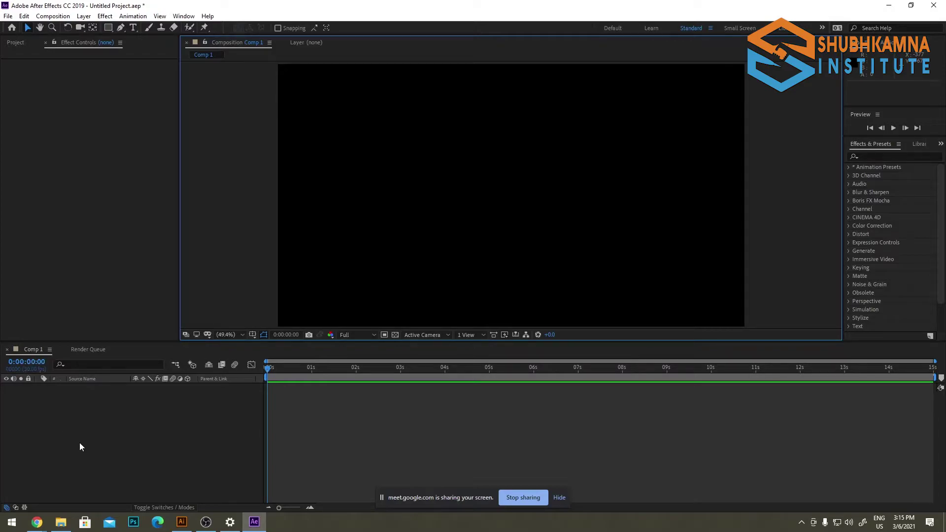
# Add a black solid layer of 1920 x 1080 px to Comp 1
pyautogui.rightClick(107, 439)
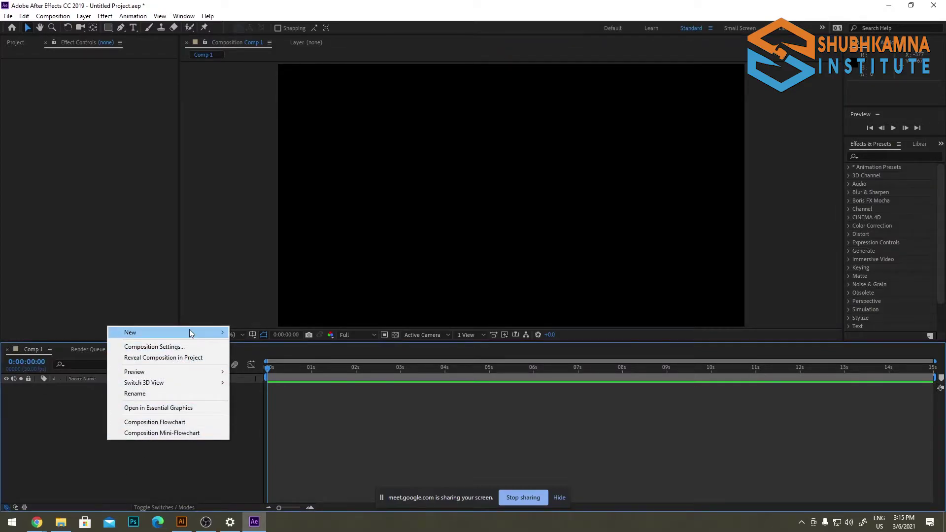
pyautogui.moveTo(189, 332)
pyautogui.click(261, 358)
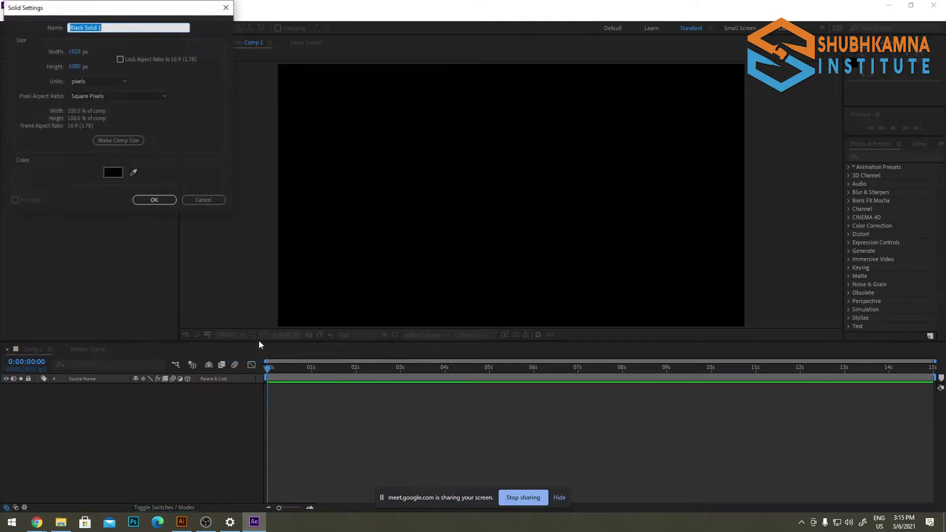
pyautogui.click(158, 201)
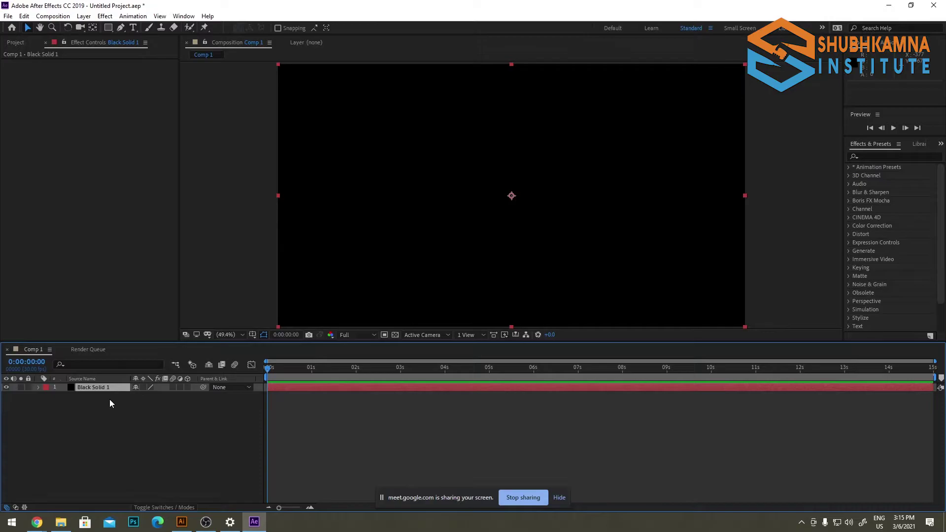
# Paste the copied emblem paths onto the black solid as masks and compare them with the Illustrator artwork
pyautogui.click(534, 209)
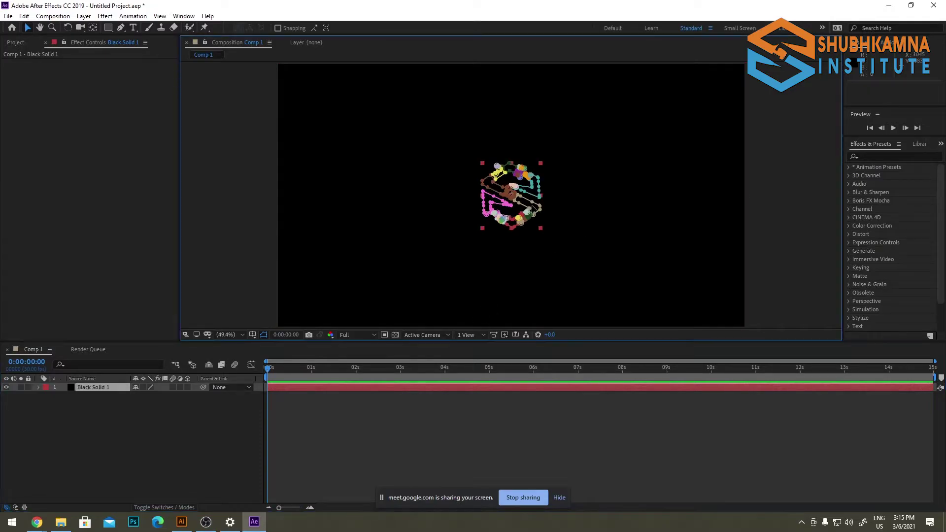
pyautogui.scroll(4, 534, 209)
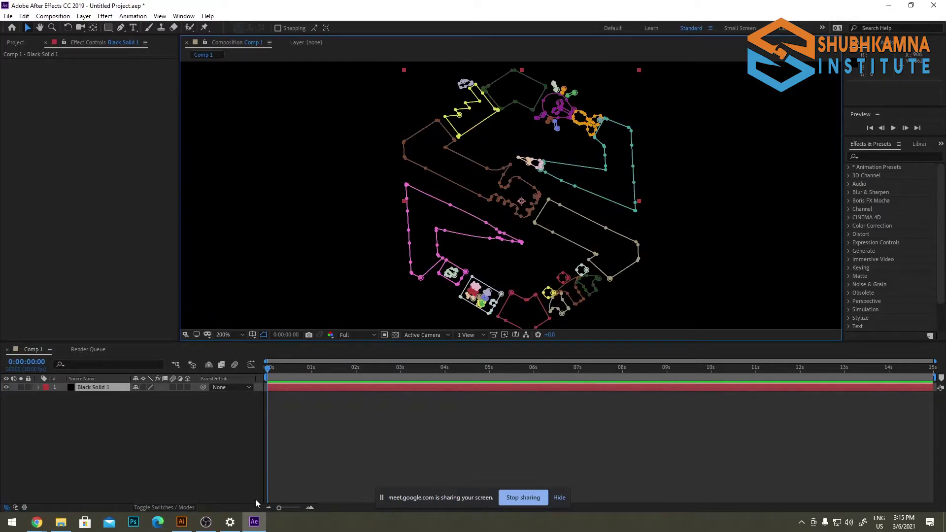
pyautogui.click(182, 522)
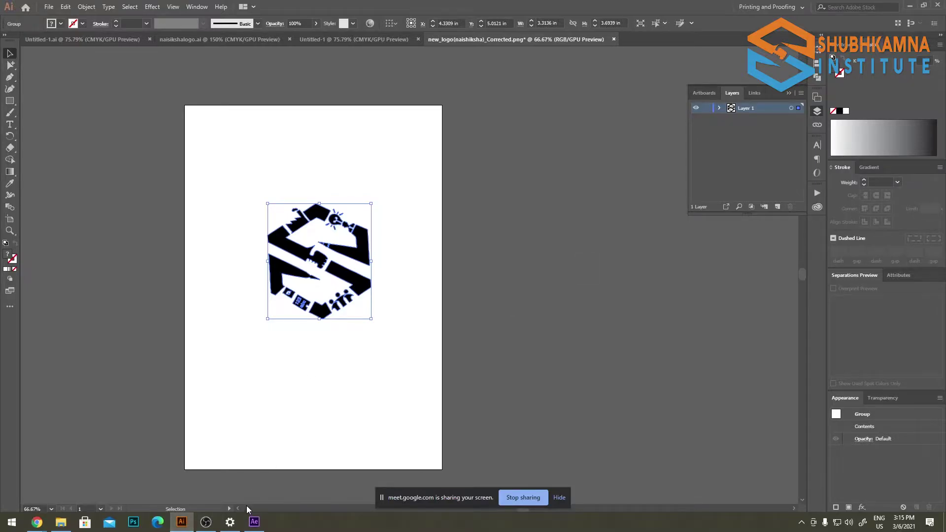
pyautogui.click(254, 522)
pyautogui.press(',')
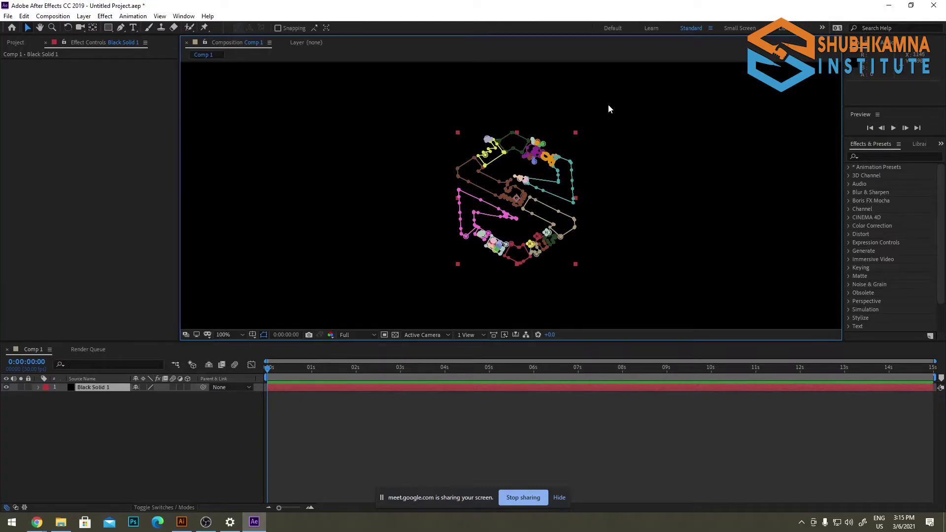
pyautogui.scroll(3, 689, 123)
pyautogui.scroll(-3, 689, 124)
pyautogui.click(687, 119)
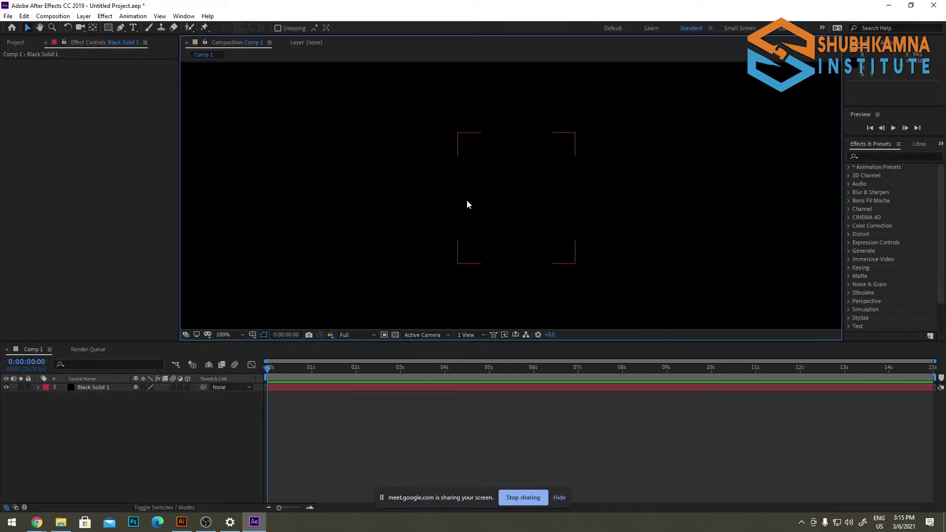
pyautogui.click(98, 390)
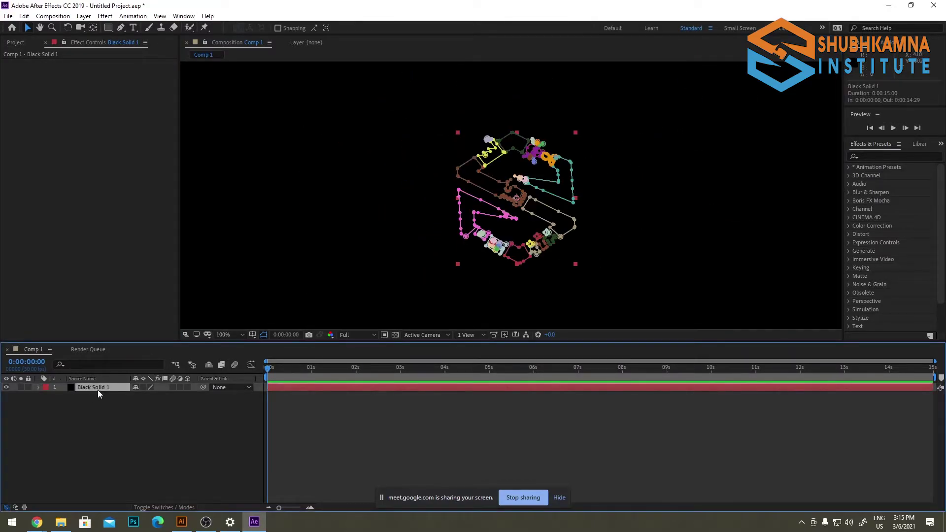
pyautogui.rightClick(98, 390)
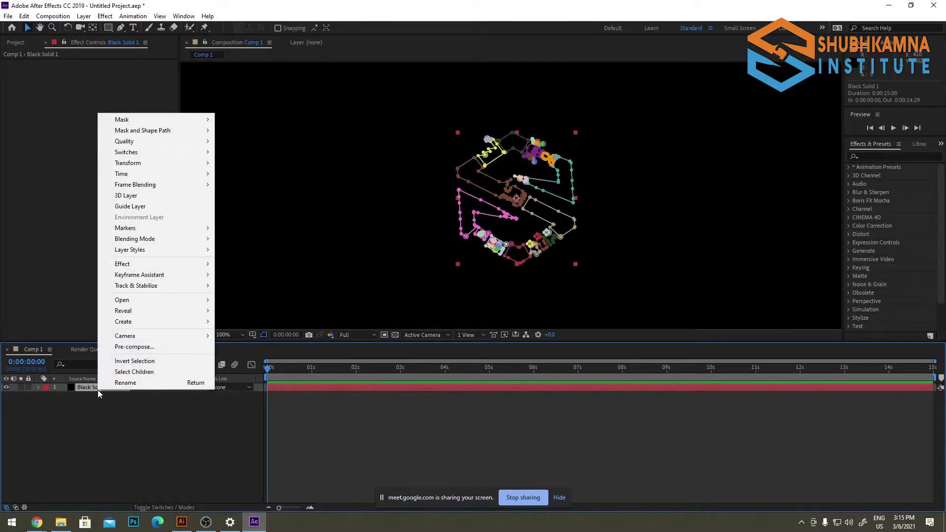
pyautogui.click(179, 432)
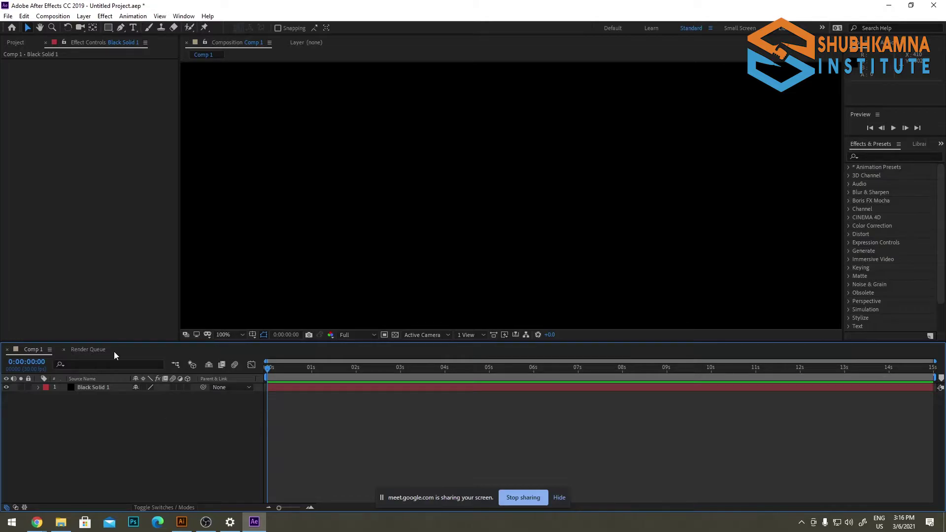
# Apply the Video Copilot Element effect to the black solid layer
pyautogui.click(96, 386)
pyautogui.rightClick(95, 386)
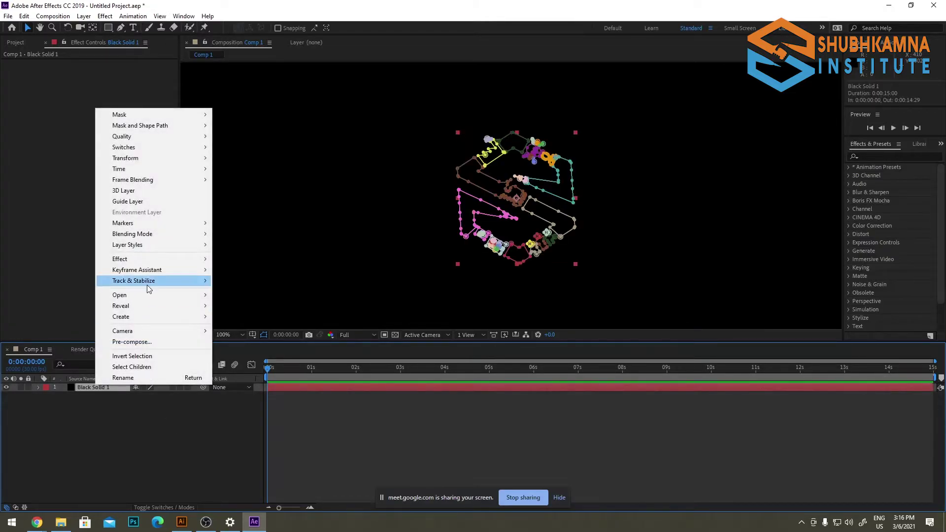
pyautogui.moveTo(176, 260)
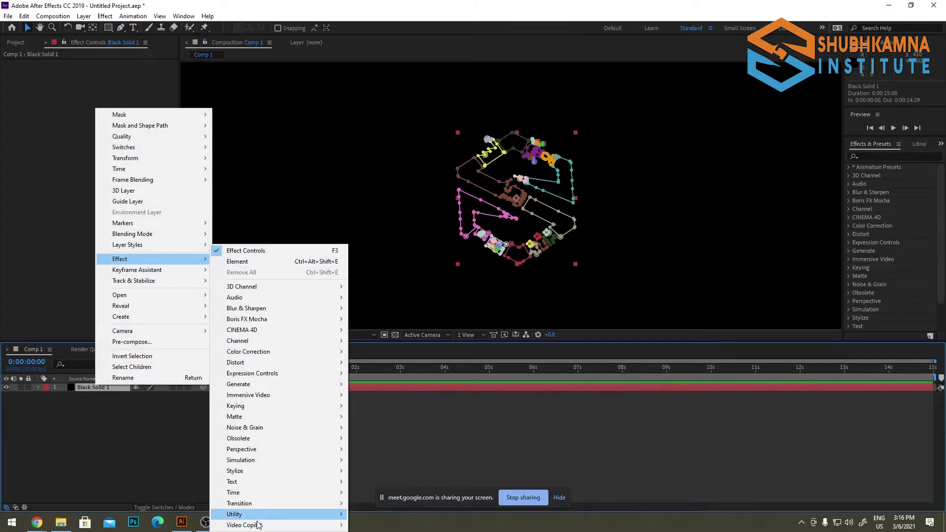
pyautogui.moveTo(257, 526)
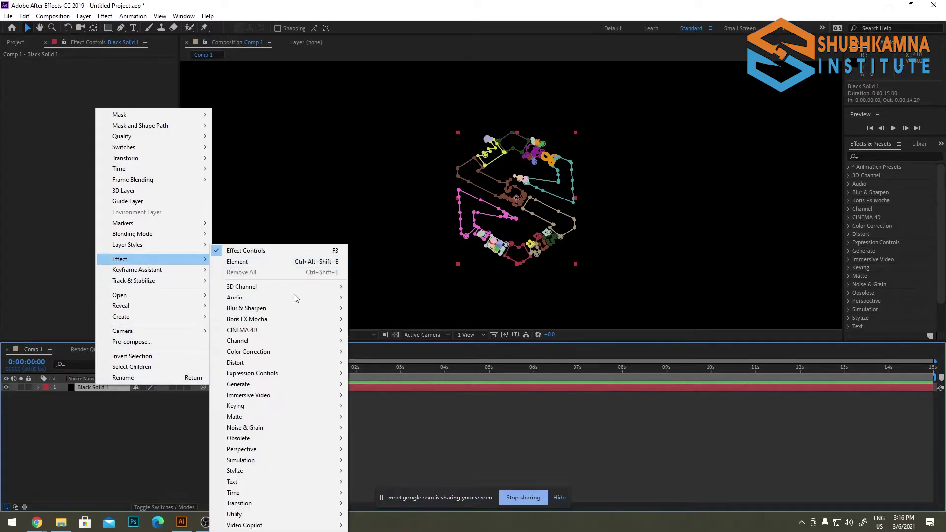
pyautogui.click(362, 525)
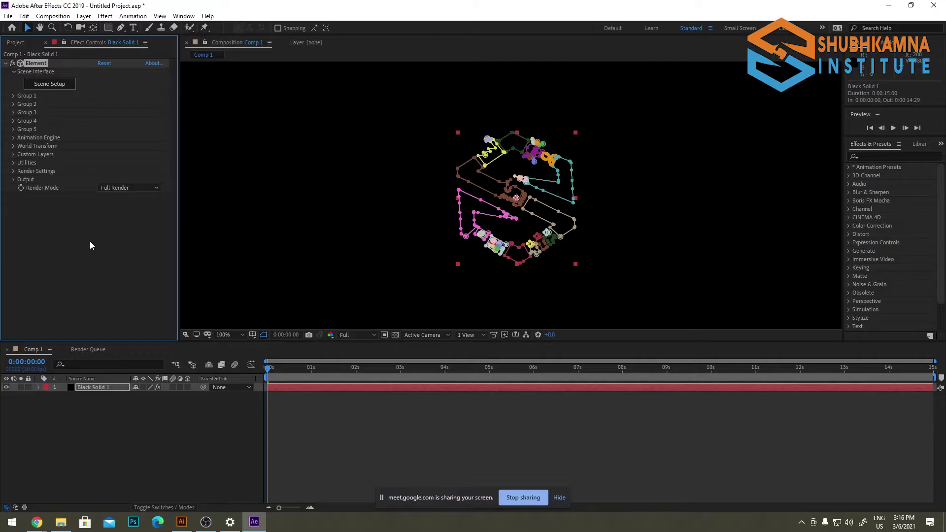
# In Element's custom text and masks settings, assign Black Solid 1 to Path Layer 1
pyautogui.click(13, 154)
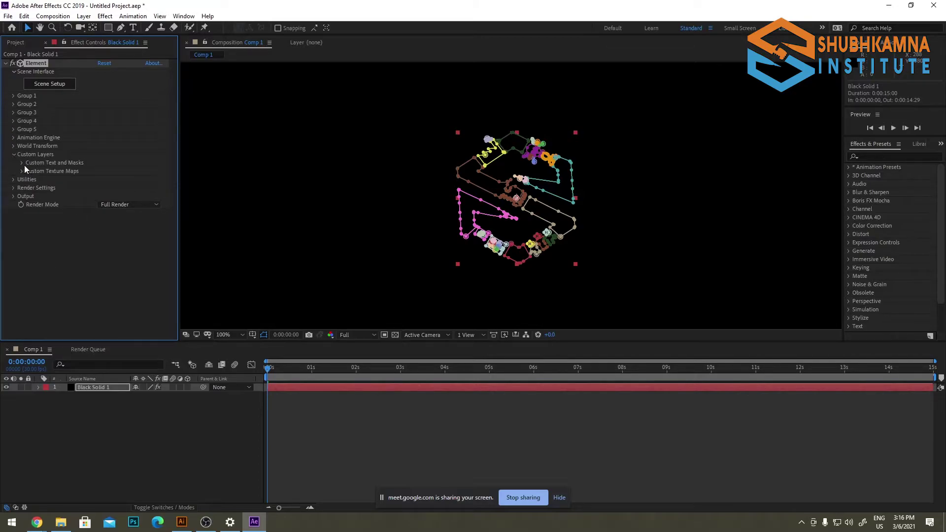
pyautogui.click(22, 163)
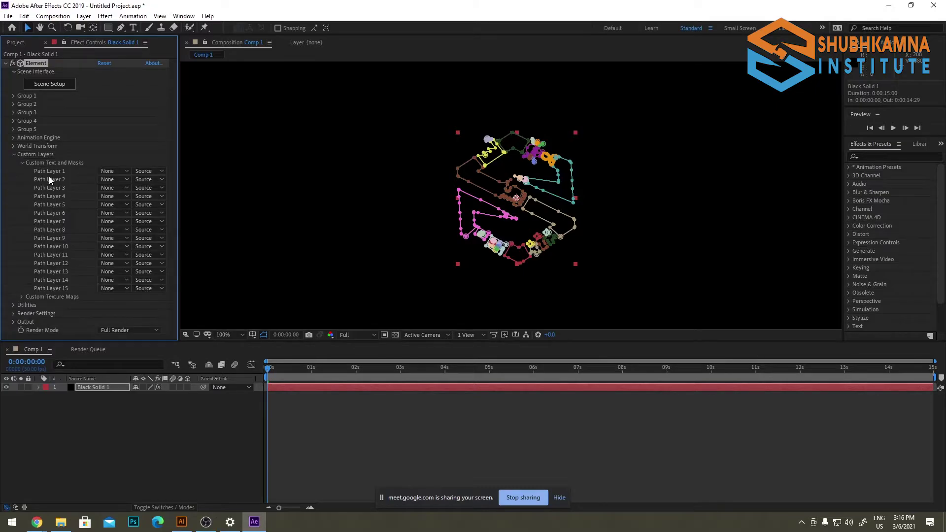
pyautogui.click(109, 172)
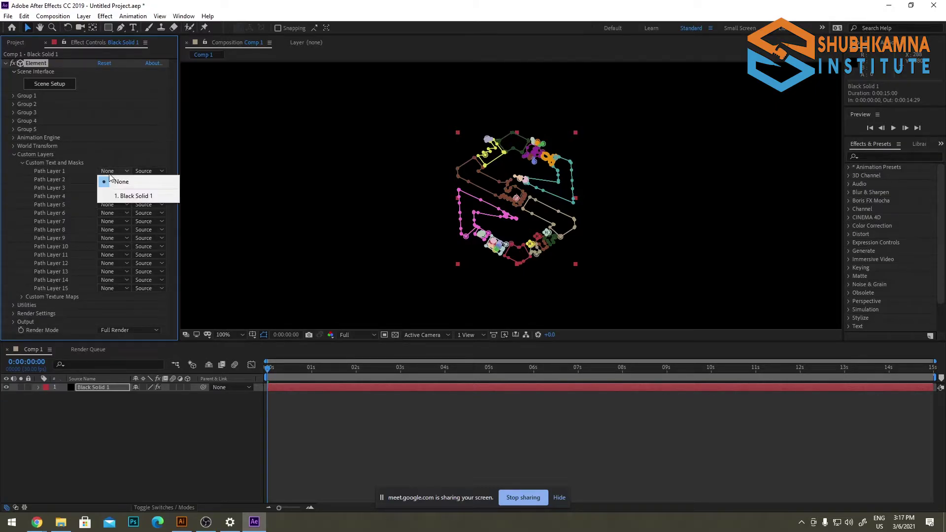
pyautogui.click(127, 194)
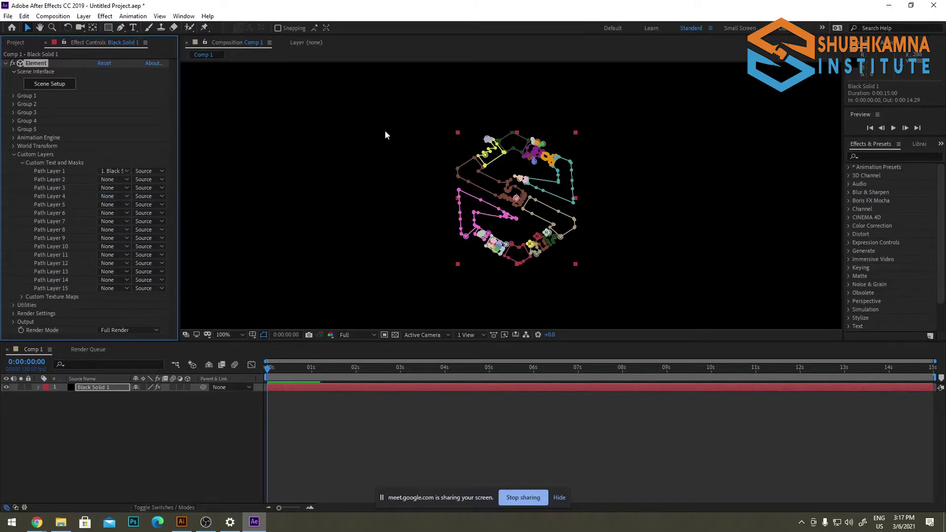
# Open Element's Scene Setup, restore it to a smaller window and orbit the empty preview scene
pyautogui.click(41, 84)
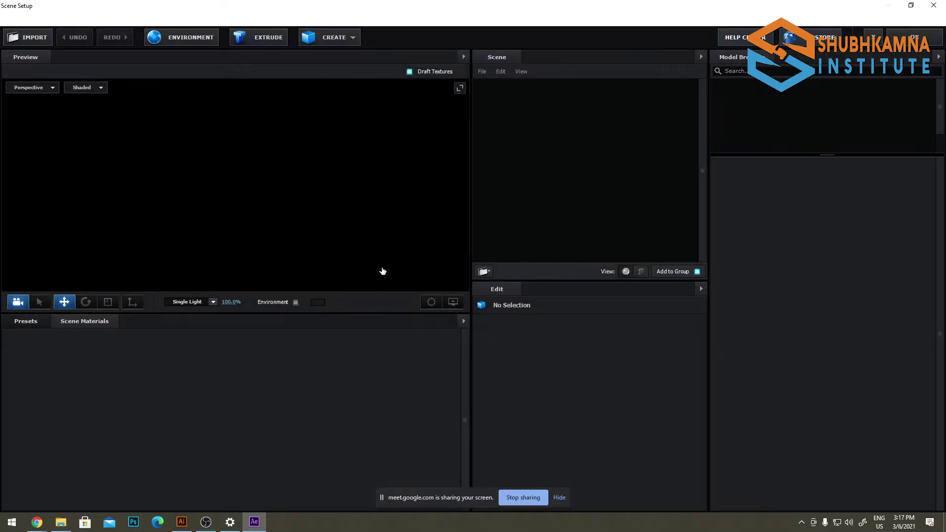
pyautogui.moveTo(498, 7); pyautogui.dragTo(547, 97)
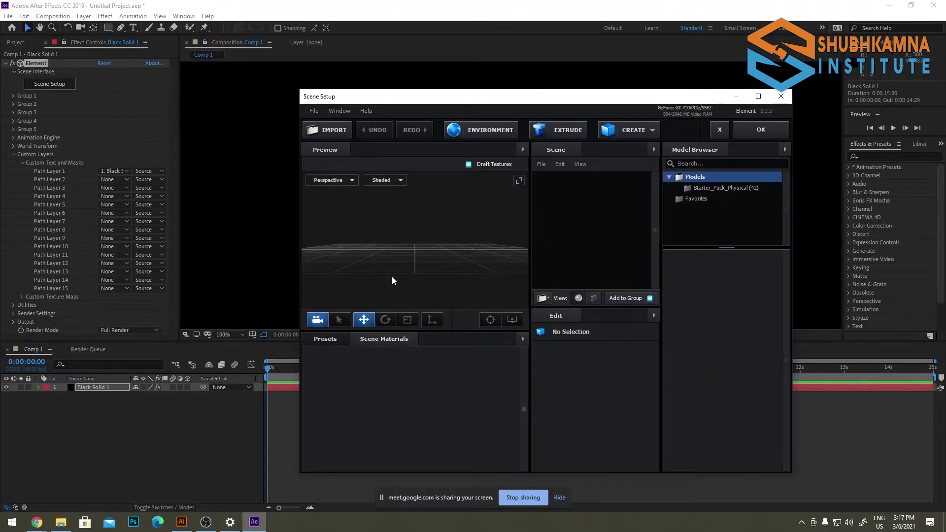
pyautogui.moveTo(392, 276); pyautogui.dragTo(433, 258)
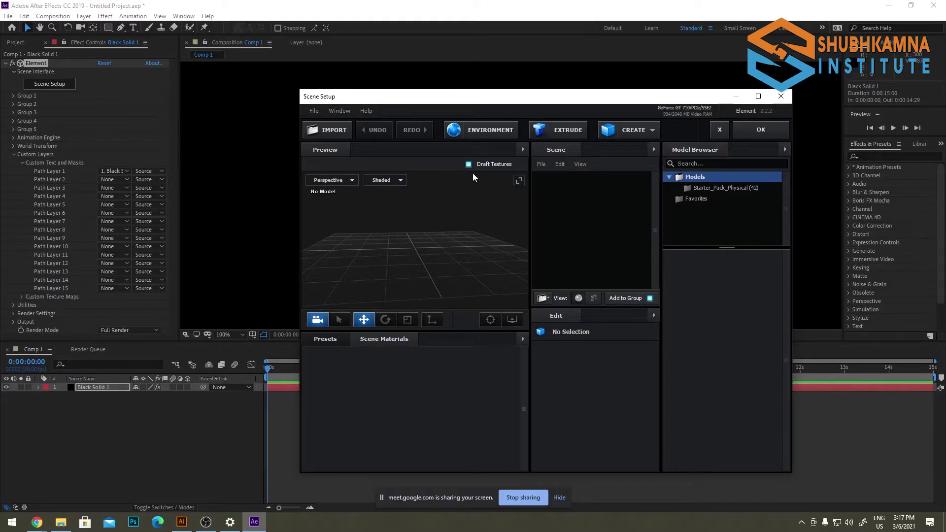
# Extrude the custom mask path into a 3D emblem, enlarge Scene Setup to full screen and inspect the model from several distances
pyautogui.click(553, 141)
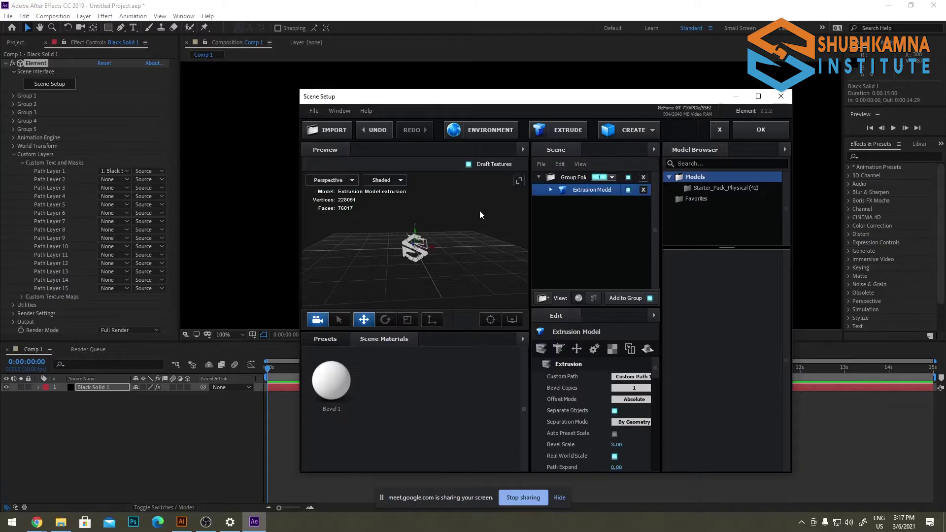
pyautogui.moveTo(458, 230); pyautogui.dragTo(493, 246)
pyautogui.scroll(3, 454, 253)
pyautogui.click(454, 254)
pyautogui.doubleClick(547, 96)
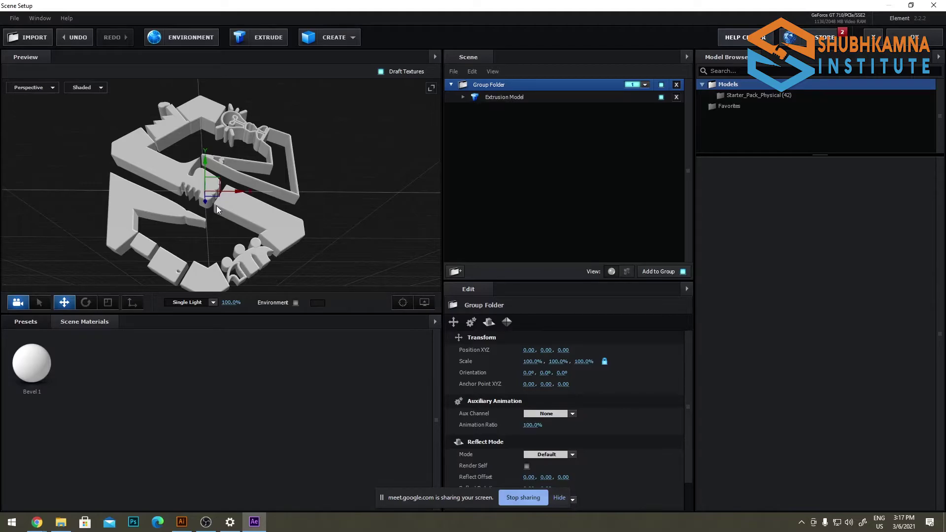
pyautogui.scroll(-3, 218, 209)
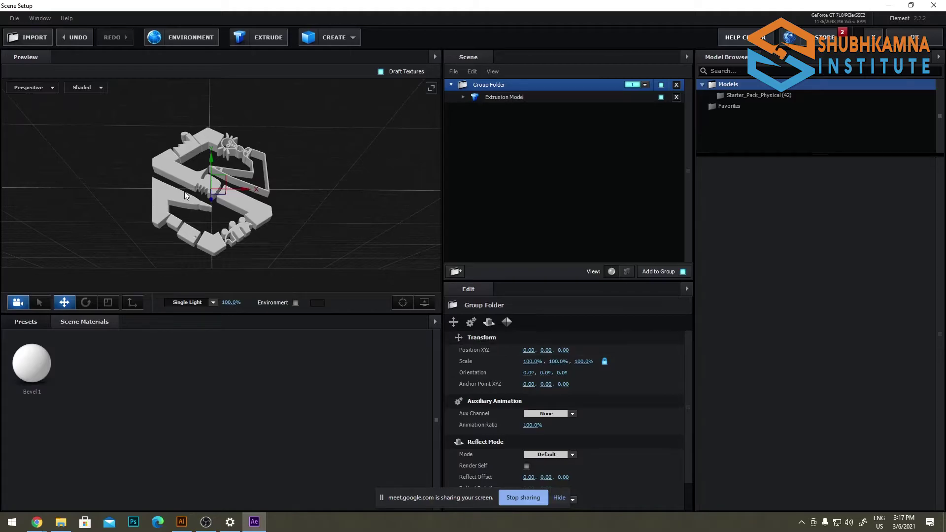
pyautogui.scroll(5, 265, 213)
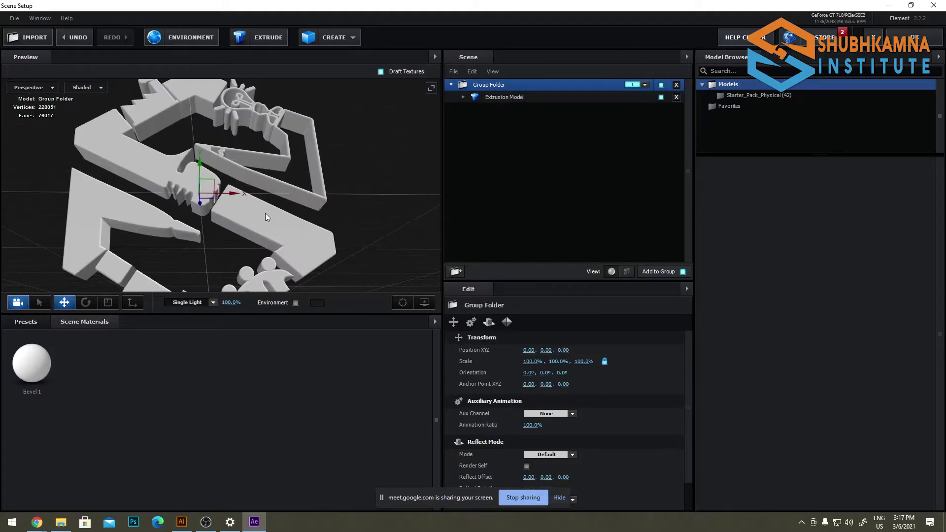
pyautogui.scroll(-4, 265, 213)
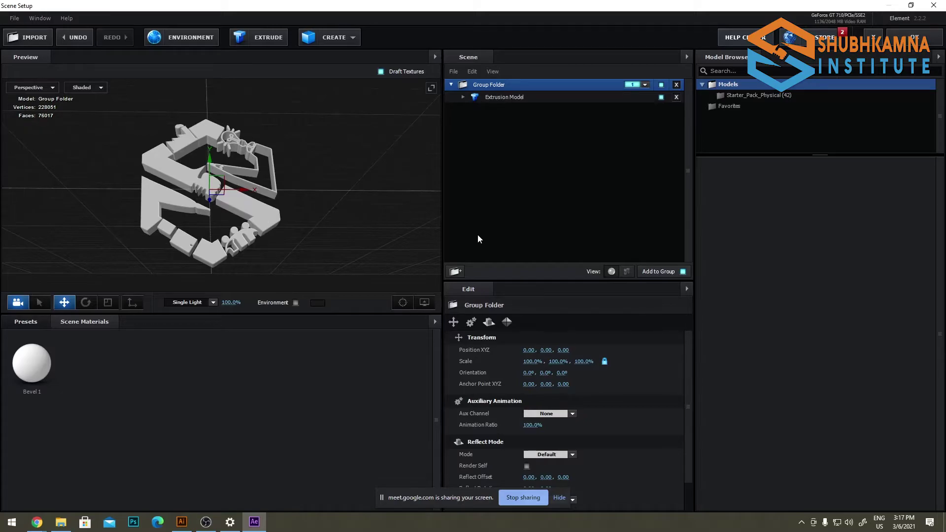
# Set Bevel 1's Extrude to 4.48 under Extrusion Model and undo the accidental Bevel Size change
pyautogui.click(463, 98)
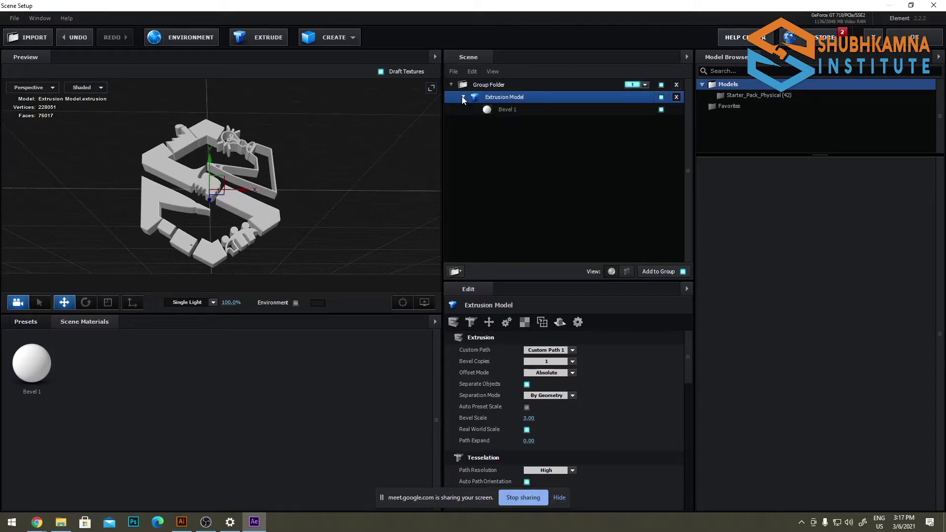
pyautogui.click(493, 109)
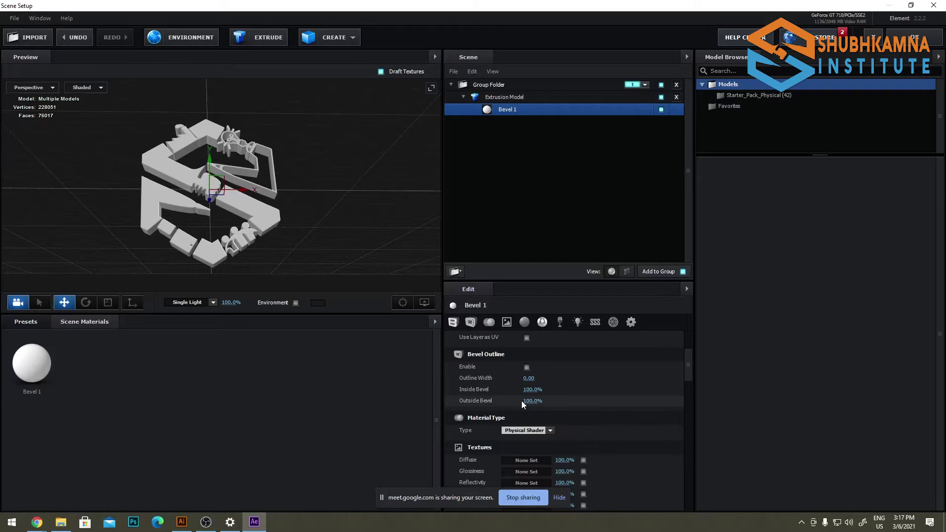
pyautogui.scroll(3, 522, 400)
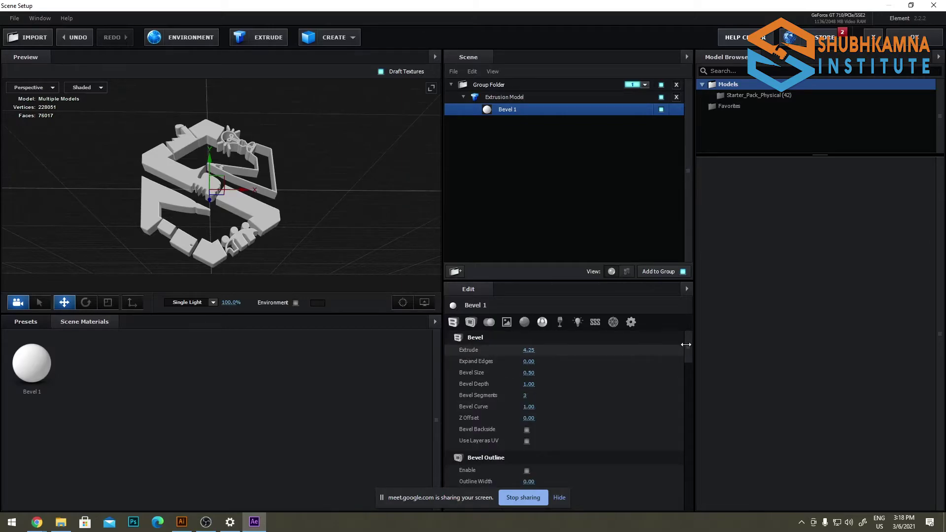
pyautogui.moveTo(529, 350); pyautogui.dragTo(537, 372)
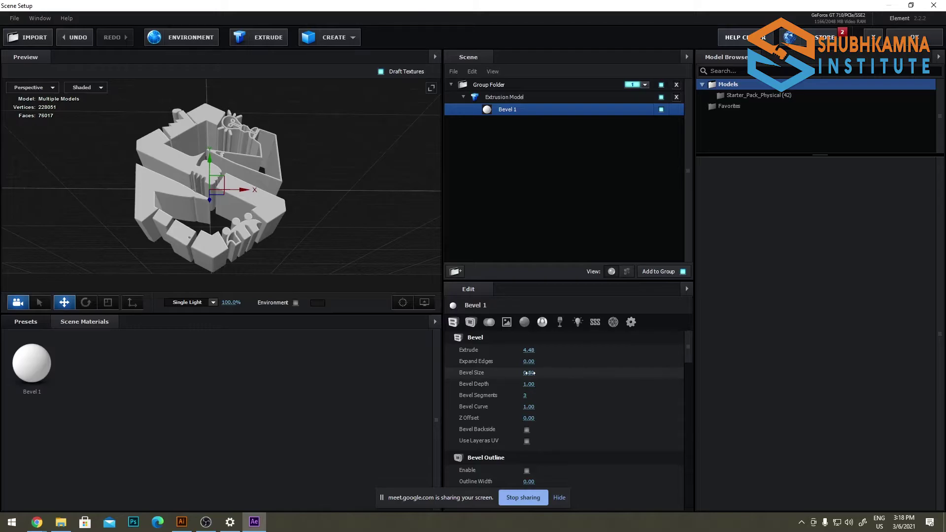
pyautogui.hotkey('ctrl', 'z')
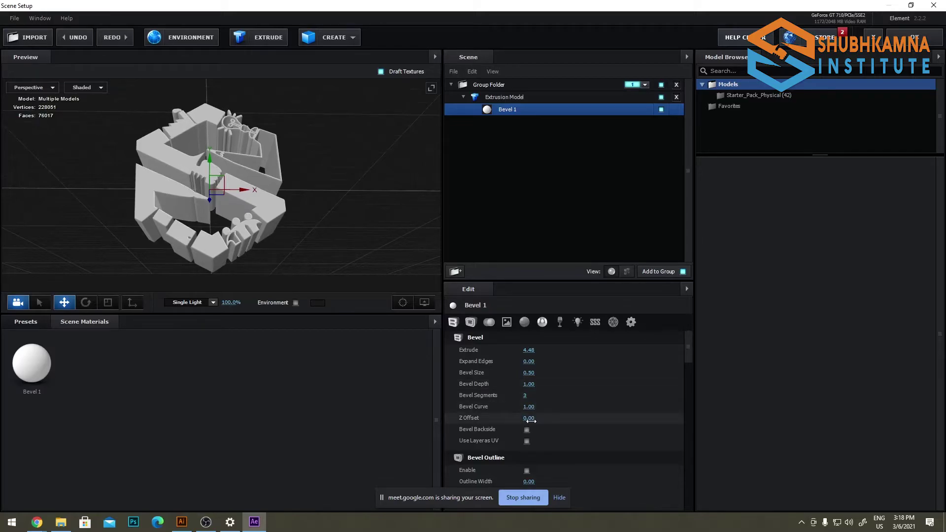
# Set the Extrusion Model's Bevel Copies to 2 and view the emblem from the side
pyautogui.click(538, 99)
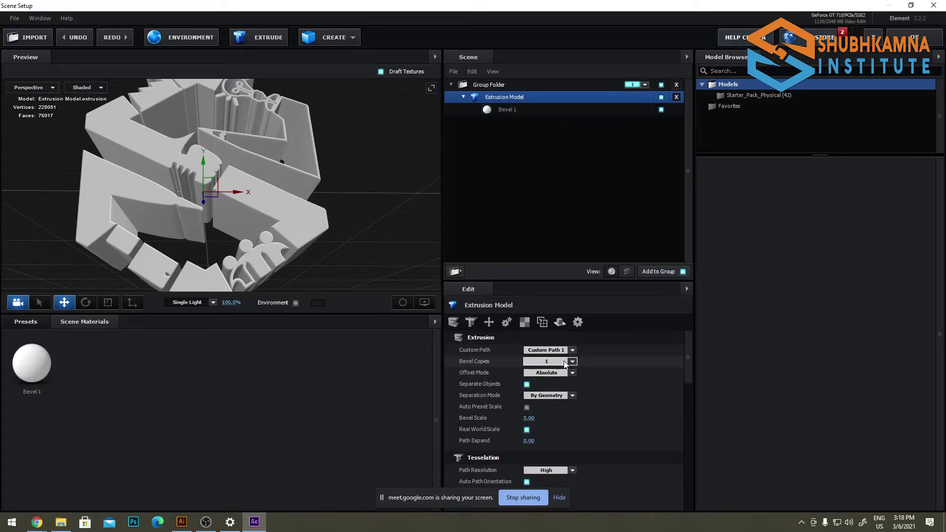
pyautogui.scroll(-2, 566, 363)
pyautogui.click(565, 363)
pyautogui.click(542, 375)
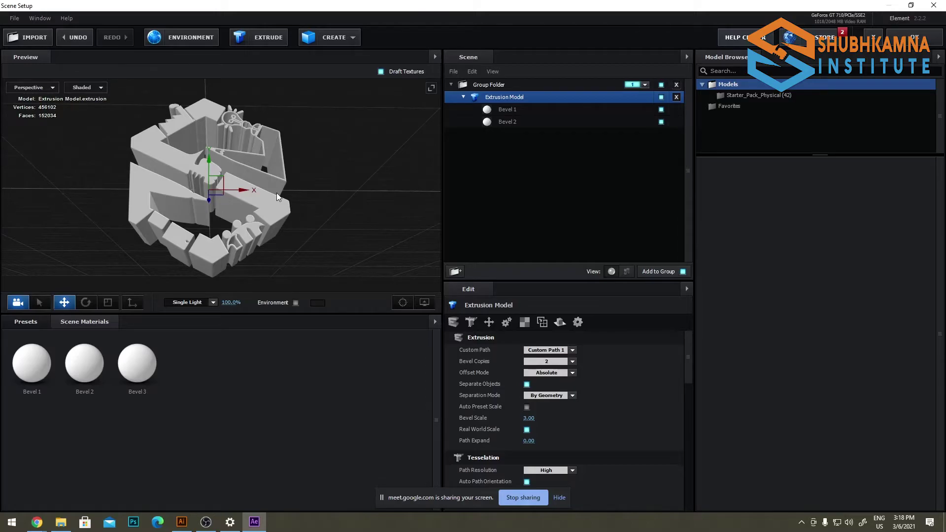
pyautogui.moveTo(276, 194); pyautogui.dragTo(148, 230)
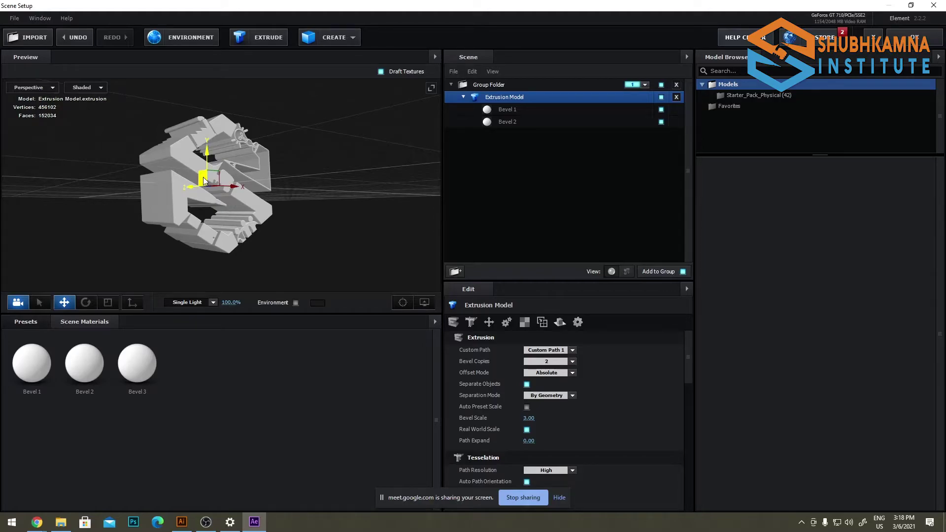
# Set Bevel 2's Extrude to 0.00 and its Bevel Size to 2.56
pyautogui.click(508, 122)
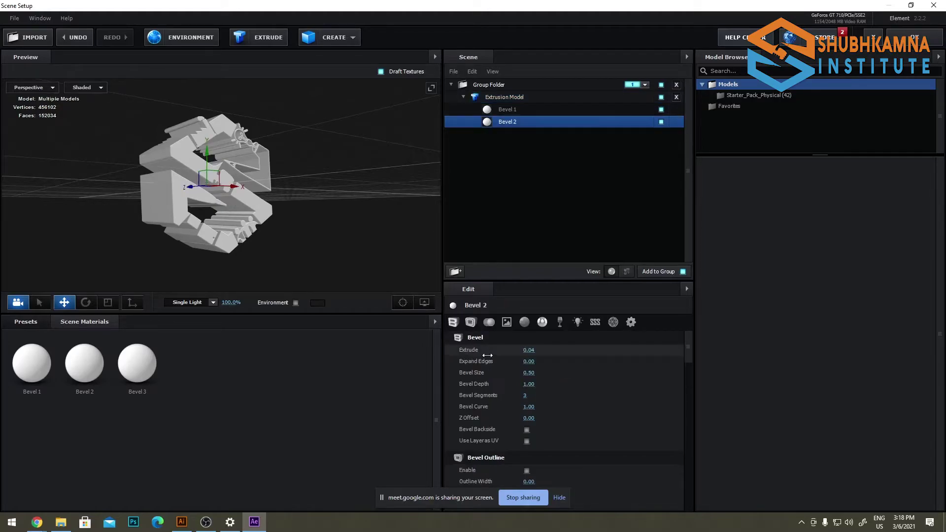
pyautogui.moveTo(487, 356); pyautogui.dragTo(474, 355)
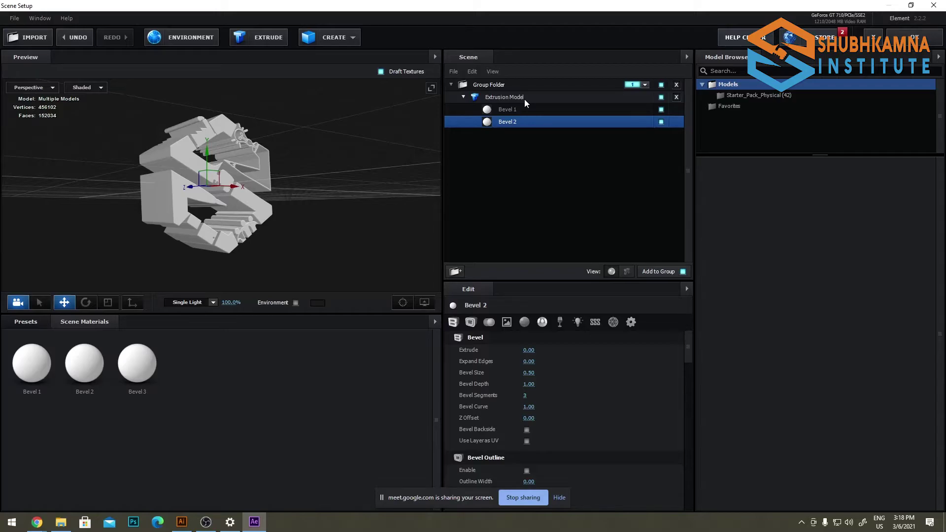
pyautogui.hotkey('ctrl', 'z')
pyautogui.hotkey('ctrl', 'y')
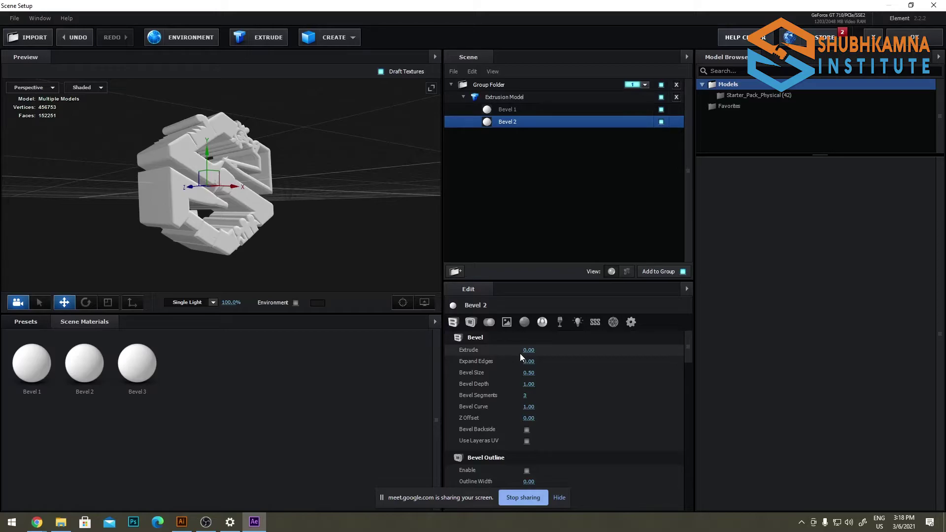
pyautogui.moveTo(528, 418); pyautogui.dragTo(270, 176)
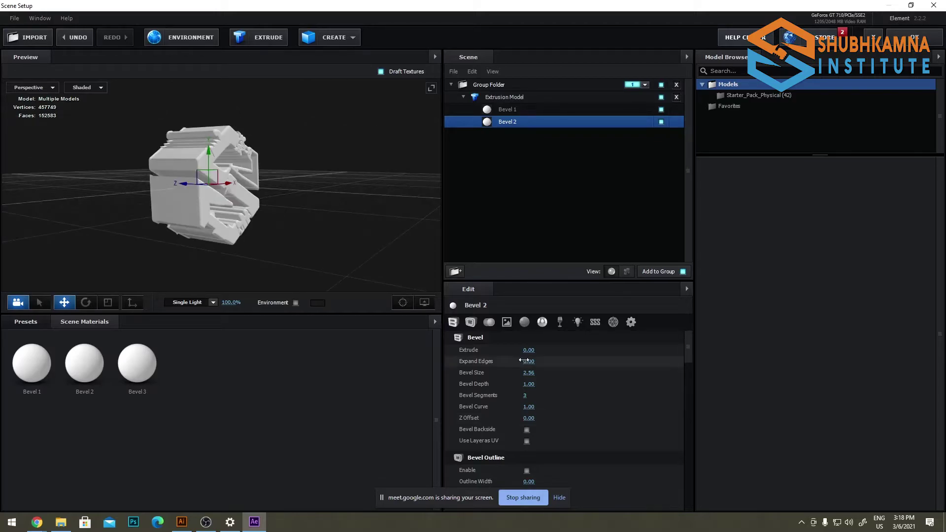
# Try negative Expand Edges values on Bevel 2, including -2.86 and -7.21
pyautogui.moveTo(522, 361); pyautogui.dragTo(537, 340)
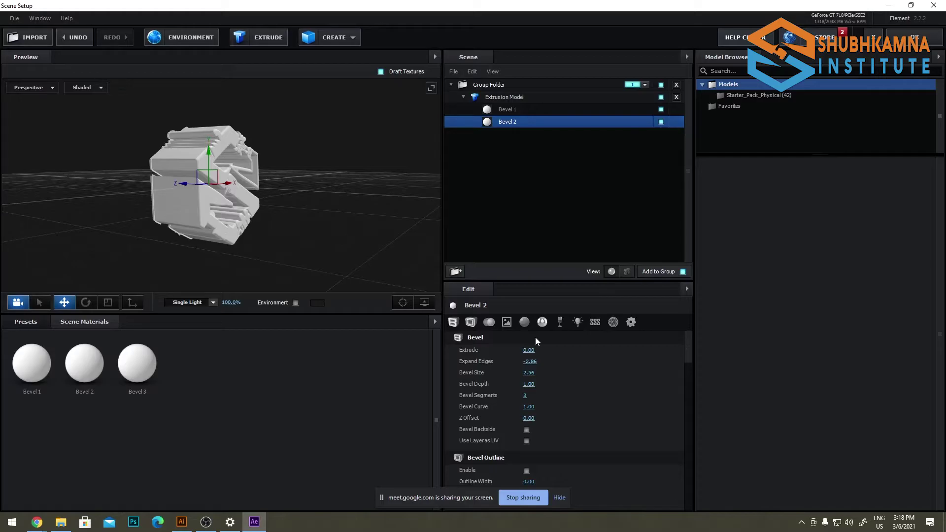
pyautogui.hotkey('ctrl', 'z')
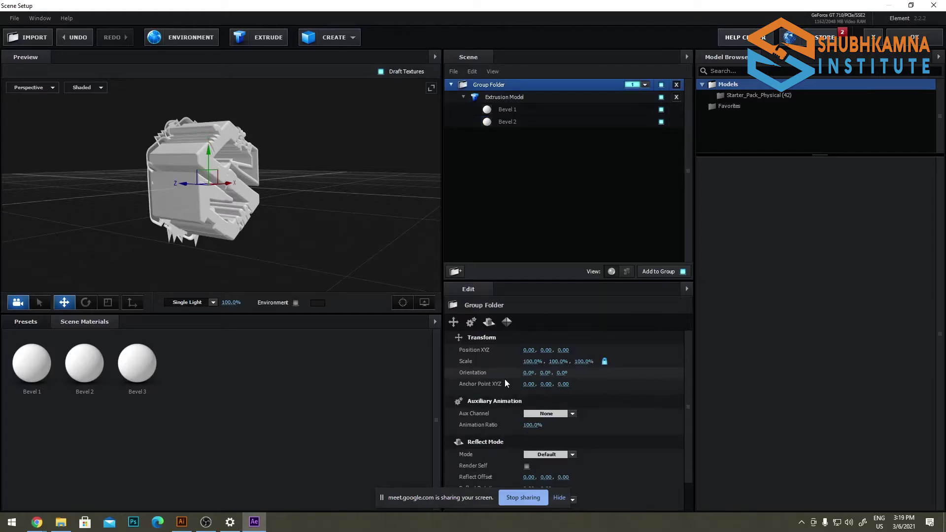
pyautogui.moveTo(505, 383)
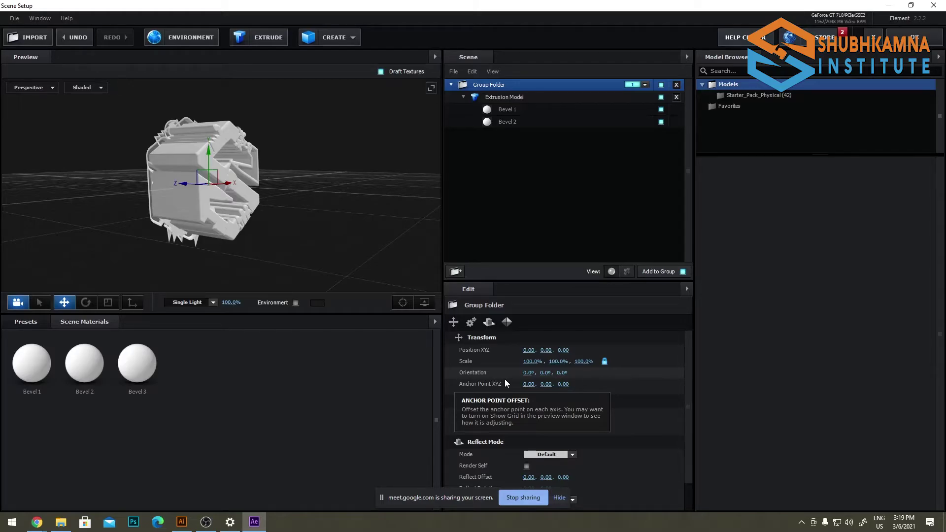
# Cancel the Scene Setup changes without saving them
pyautogui.click(508, 121)
pyautogui.press('Escape')
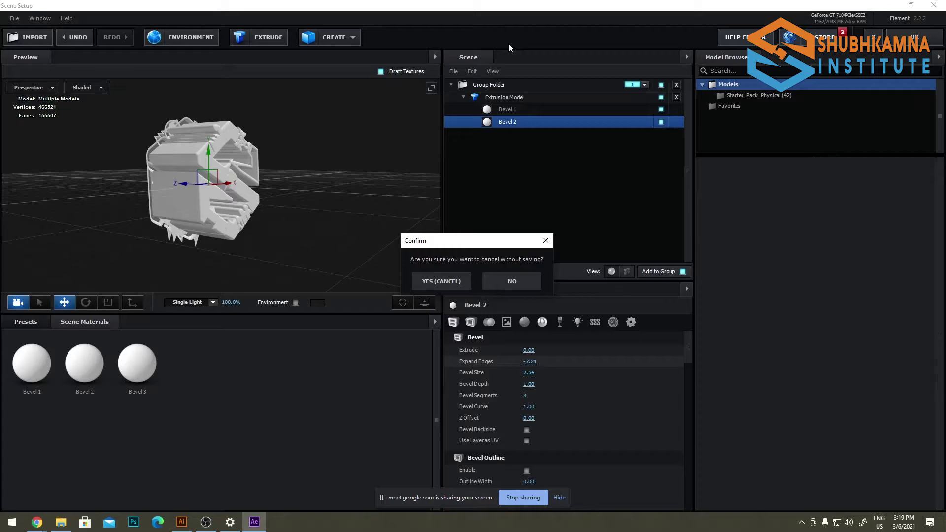
pyautogui.click(451, 277)
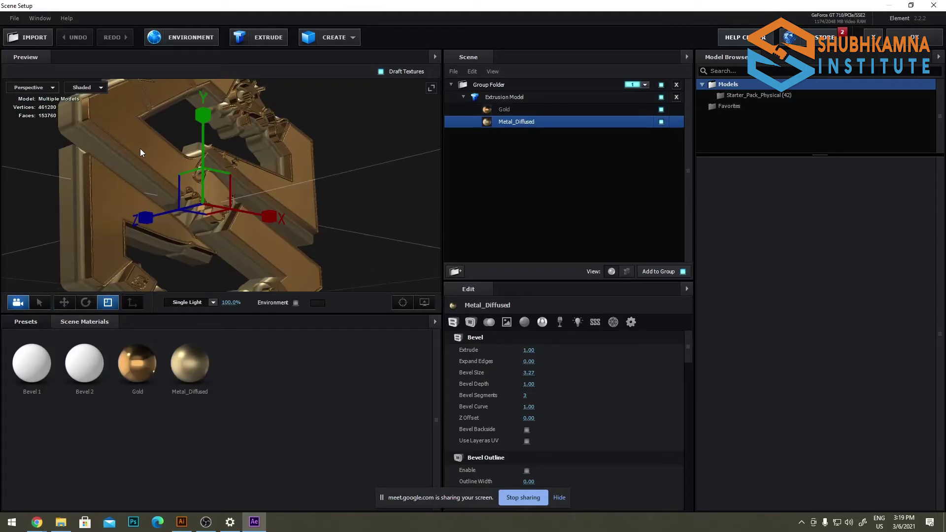
# Choose another environment texture in place of Basic_2K_01.dds and apply the Scene Setup with the Gold and Metal_Diffused emblem
pyautogui.moveTo(140, 149); pyautogui.dragTo(214, 161)
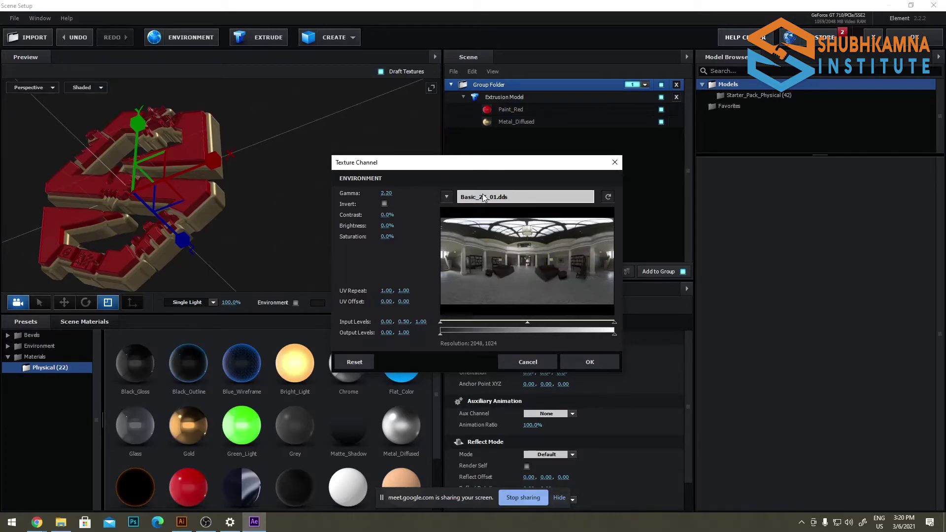
pyautogui.click(484, 197)
pyautogui.click(470, 242)
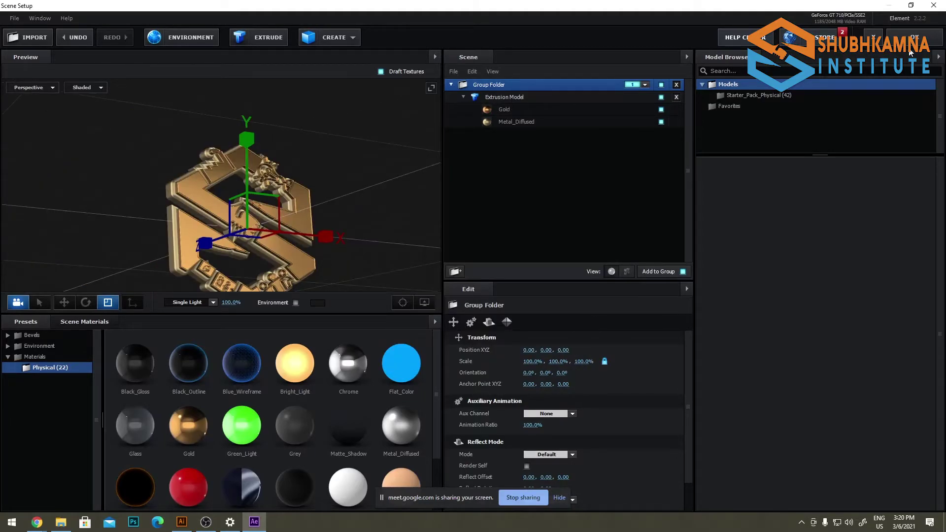
pyautogui.click(912, 42)
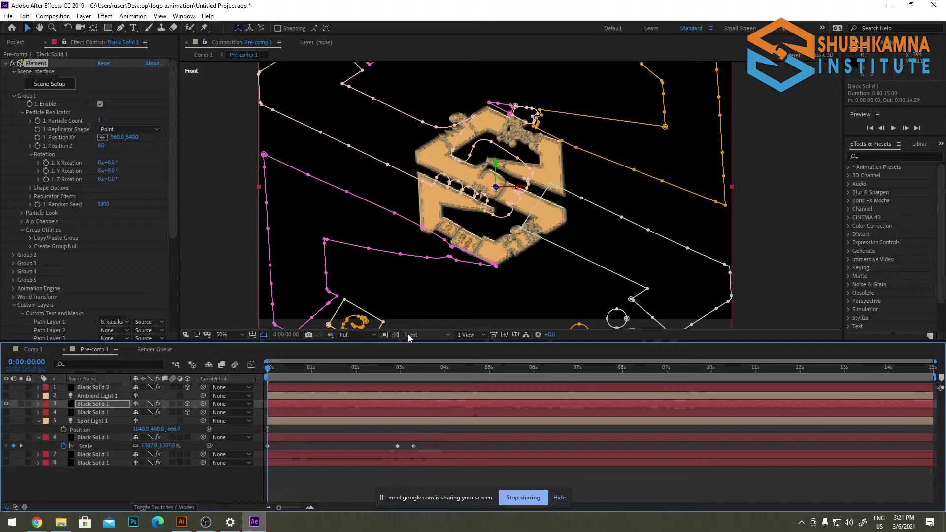
# Examine the 3D emblem in Custom View 1 from different angles with the Orbit Camera tool
pyautogui.press('F11')
pyautogui.moveTo(81, 27); pyautogui.dragTo(119, 39)
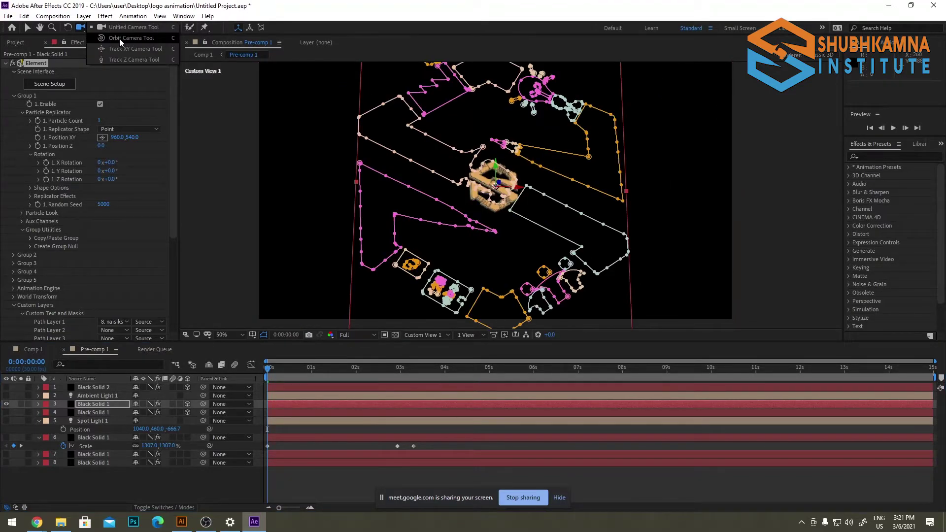
pyautogui.moveTo(473, 192); pyautogui.dragTo(501, 179)
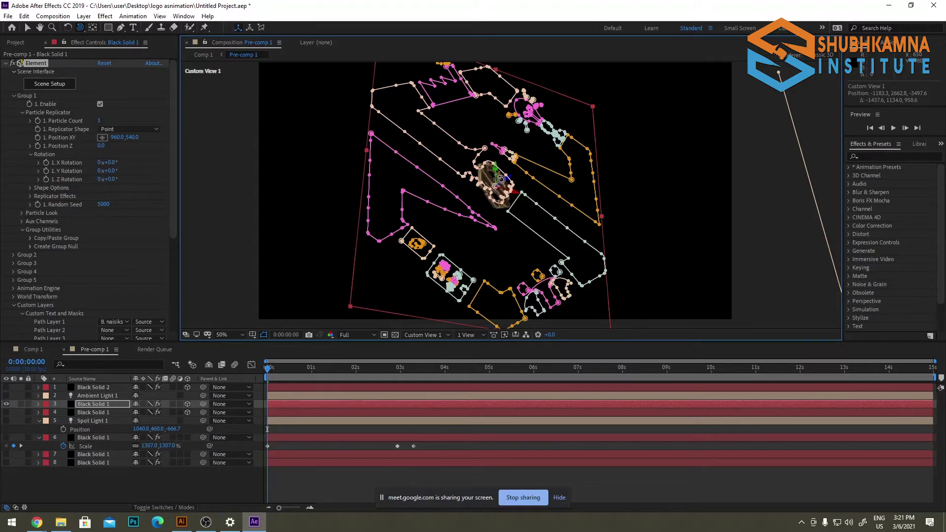
pyautogui.press('/')
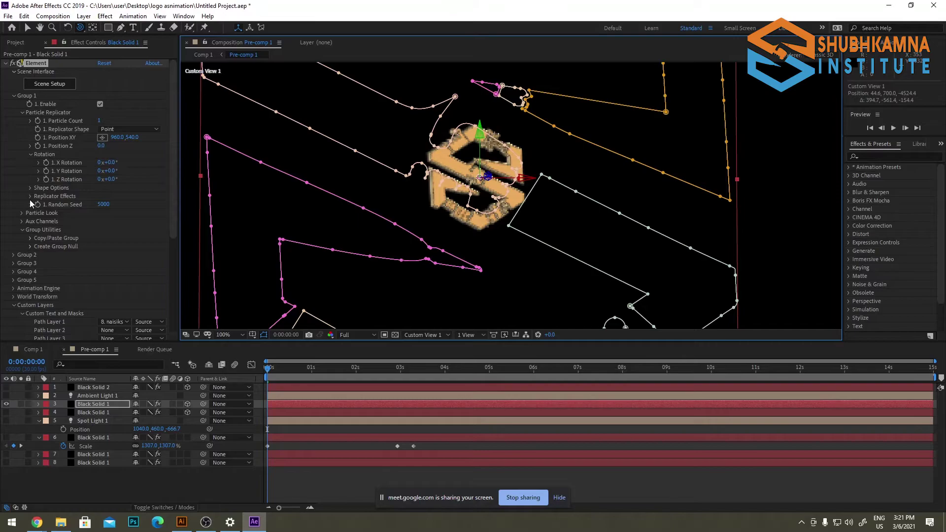
pyautogui.press('v')
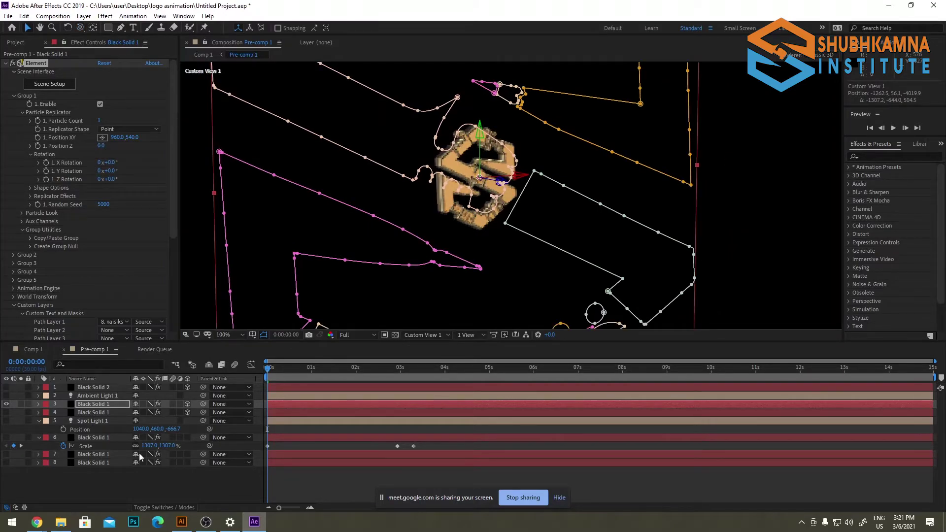
# Replace Spot Light 1 with a Point light and reposition it around the emblem
pyautogui.click(93, 420)
pyautogui.press('Delete')
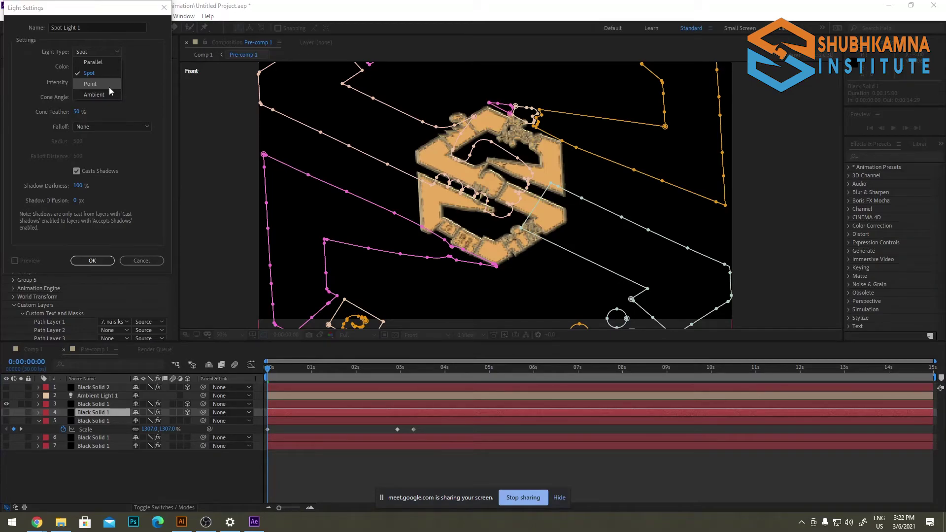
pyautogui.click(108, 87)
pyautogui.press('Return')
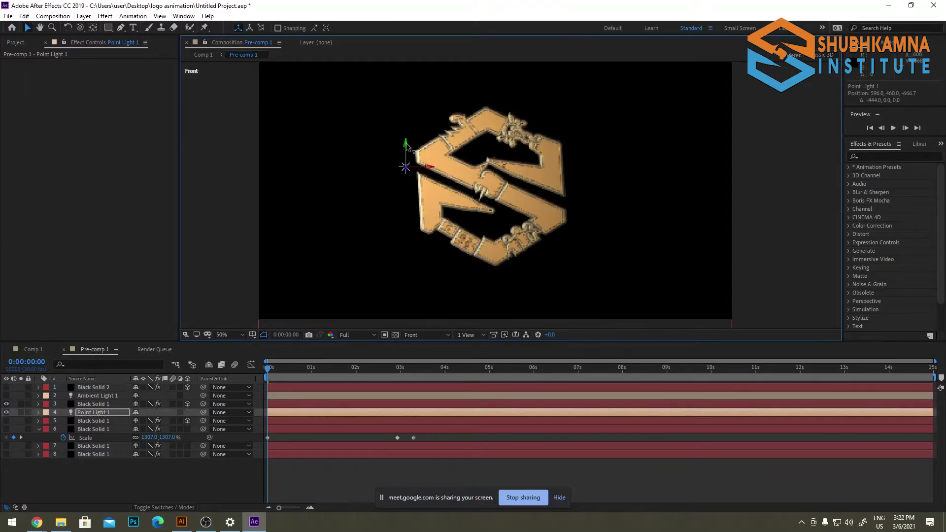
pyautogui.moveTo(407, 147); pyautogui.dragTo(515, 80)
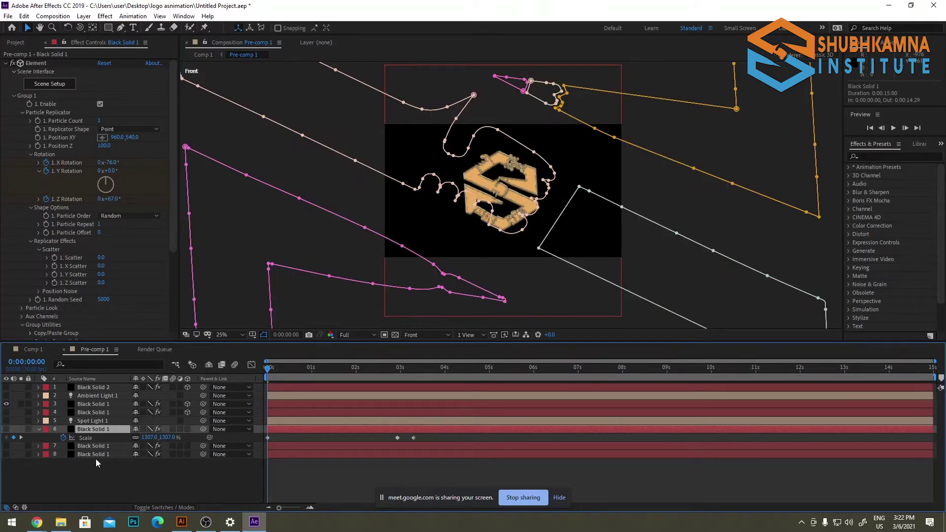
# Set Element's Group 1 Position Z to 260 on the visible Black Solid 1 layer
pyautogui.click(95, 459)
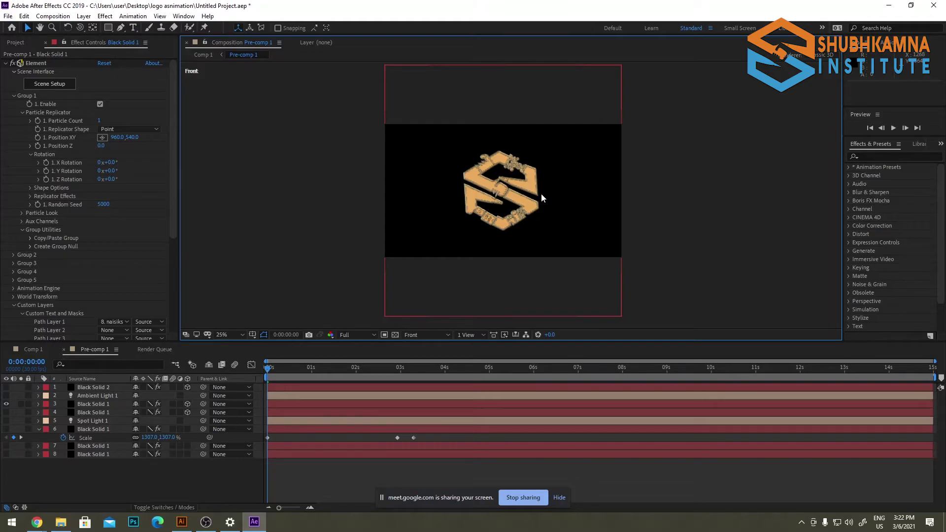
pyautogui.press('.')
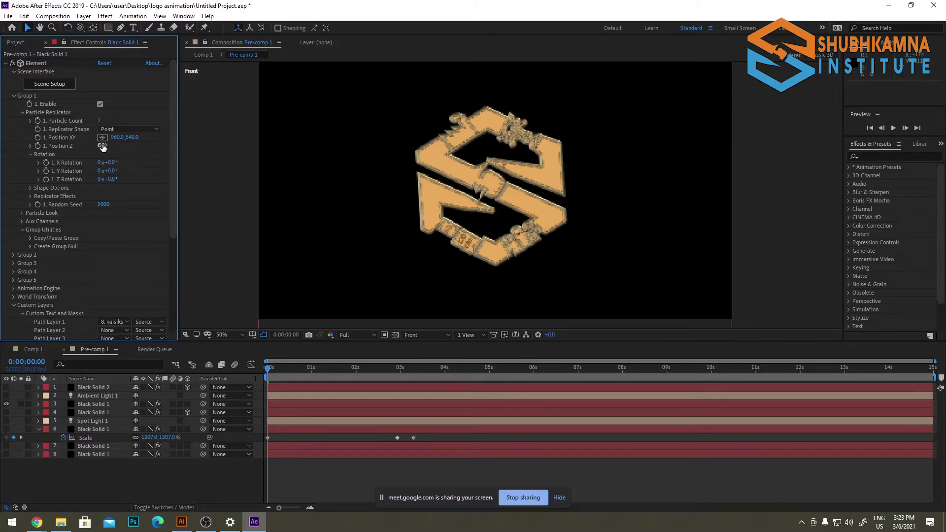
pyautogui.moveTo(103, 146); pyautogui.dragTo(125, 147)
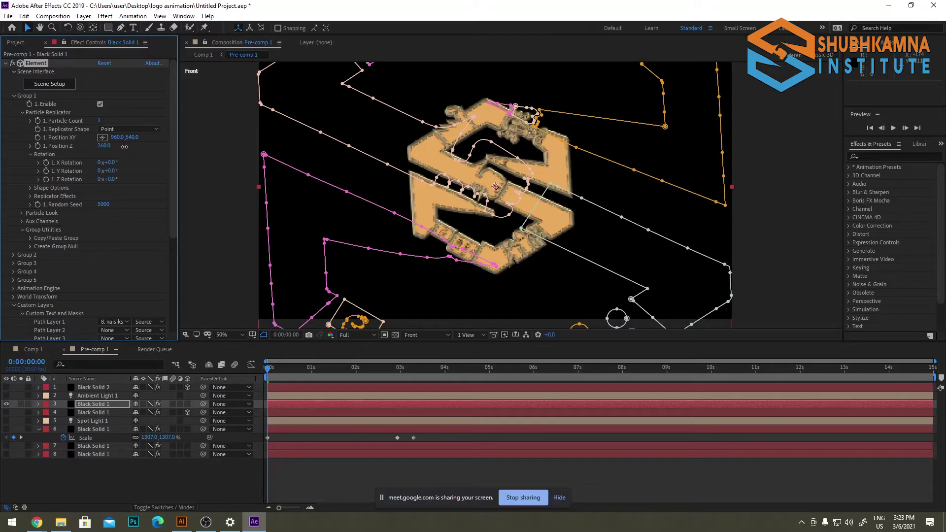
# Set Element's Group 1 Position Z to -60 and enable keyframing for Position Z and the X, Y and Z rotations
pyautogui.moveTo(124, 146); pyautogui.dragTo(98, 171)
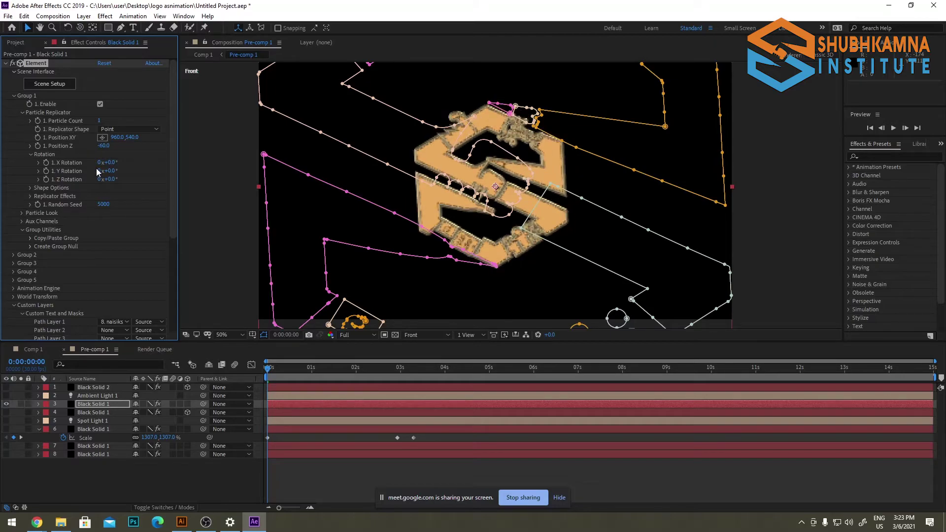
pyautogui.moveTo(98, 171); pyautogui.dragTo(158, 164)
pyautogui.hotkey('ctrl', 'z')
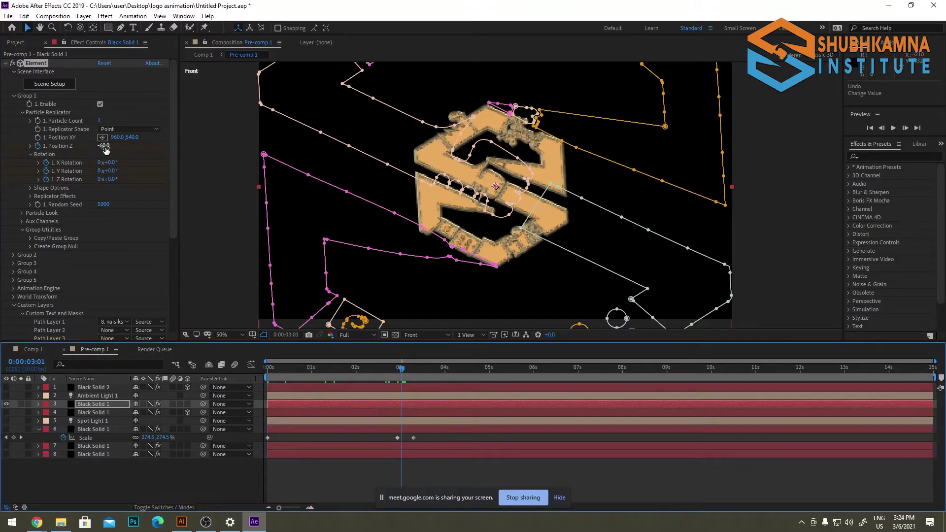
# At 0:00:03:01, keyframe Position Z at -1670, X Rotation at -72° and Z Rotation at 126°, and preview the animation
pyautogui.moveTo(105, 151); pyautogui.dragTo(187, 188)
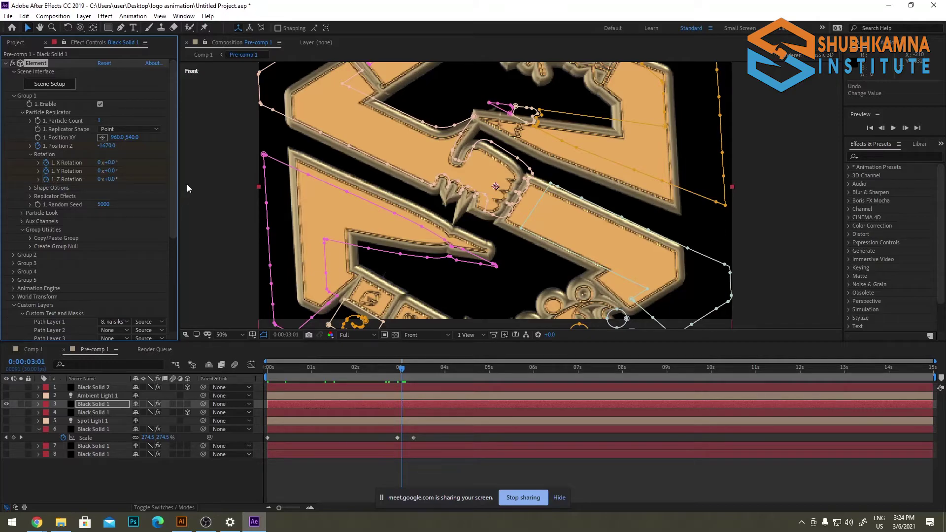
pyautogui.hotkey('ctrl', 'z')
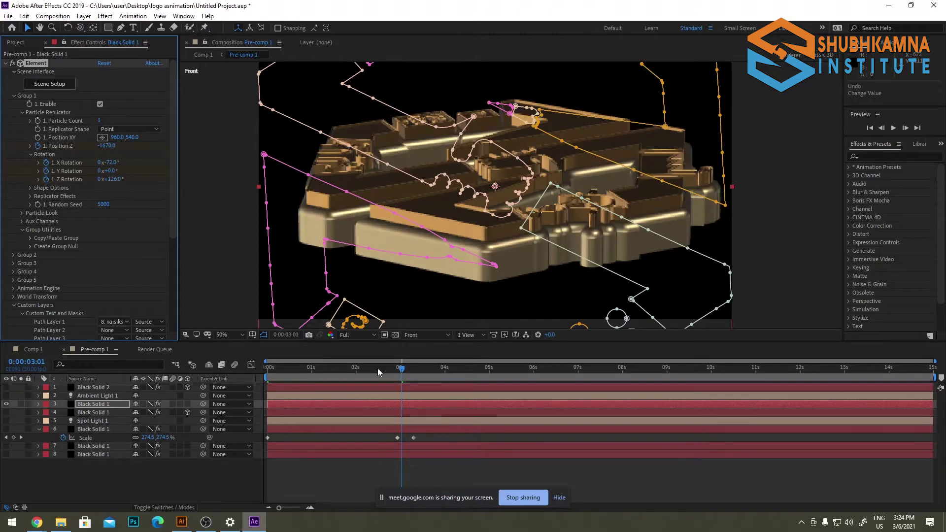
pyautogui.press('space')
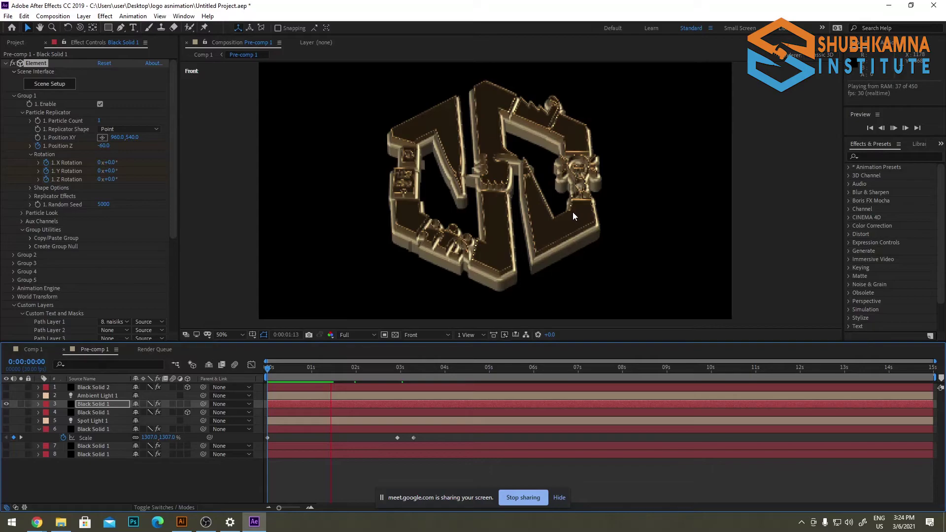
# Duplicate the animated Black Solid 1 layer and reveal its Element Group 1 keyframe properties in the timeline
pyautogui.hotkey('ctrl', 'd')
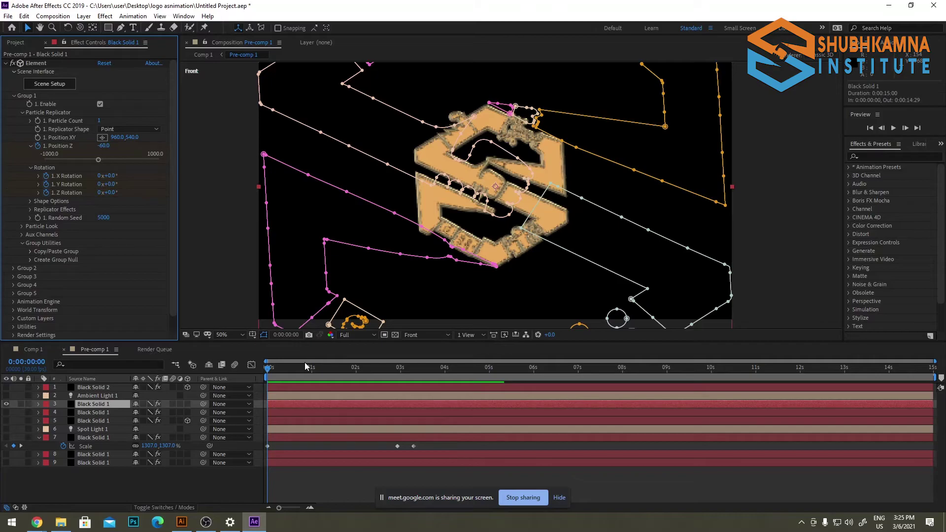
pyautogui.click(39, 404)
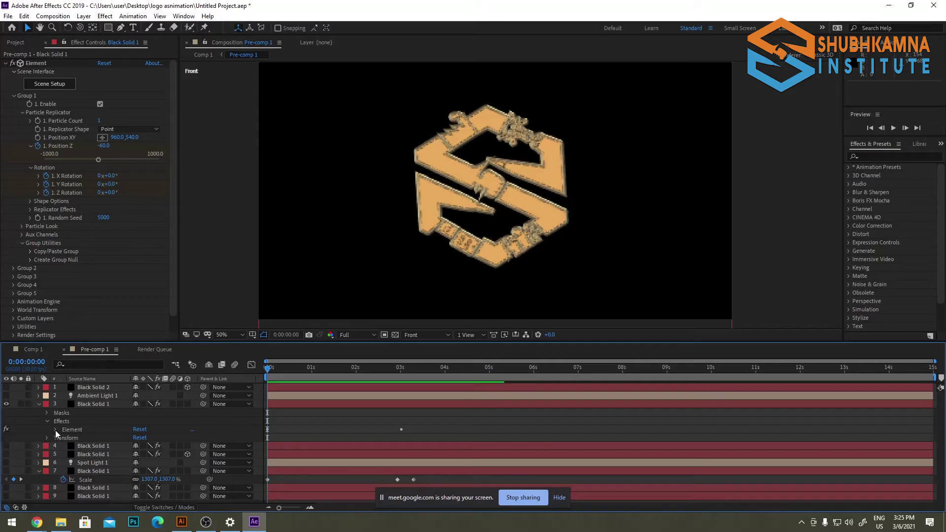
pyautogui.click(55, 430)
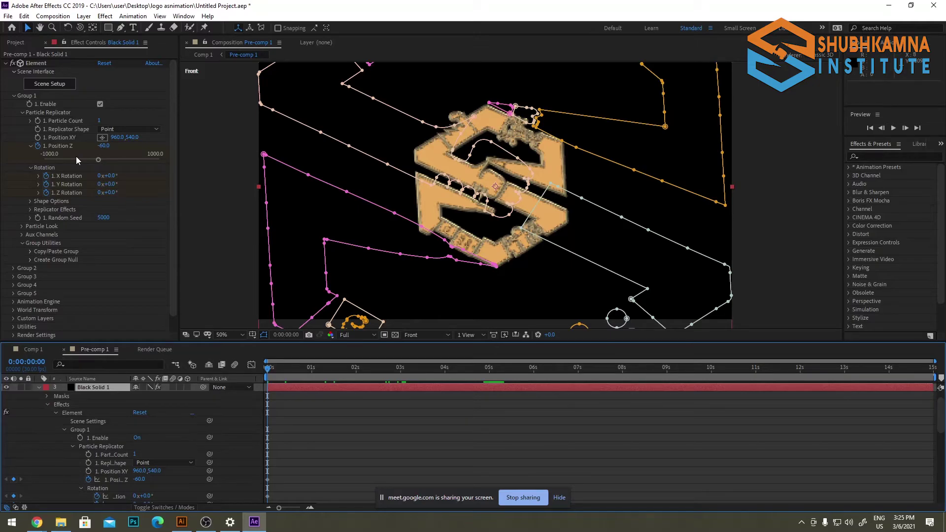
# Keyframe Group 1 from Position Z -2240, rotation -81°/0°/60° at the start to Position Z -1420, rotation -29°/31°/26° at 0:00:02:29
pyautogui.moveTo(75, 156); pyautogui.dragTo(55, 153)
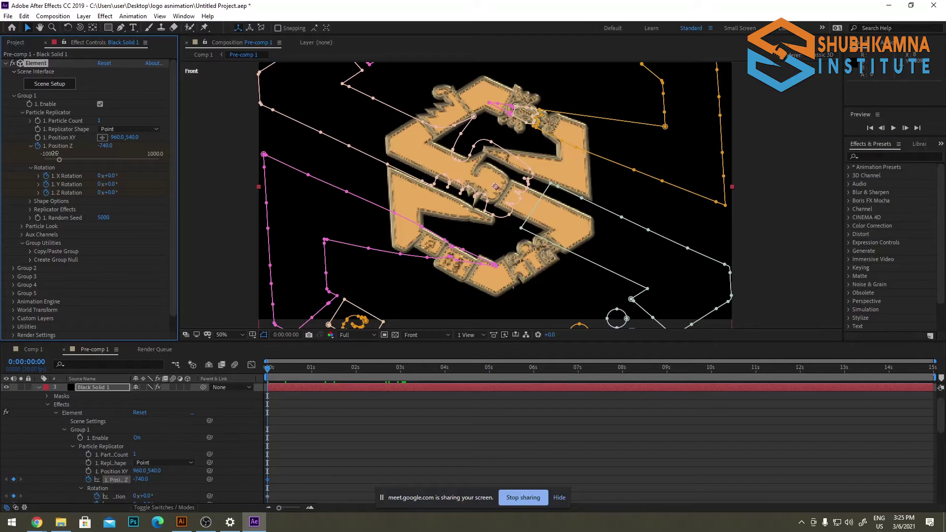
pyautogui.moveTo(54, 153); pyautogui.dragTo(76, 154)
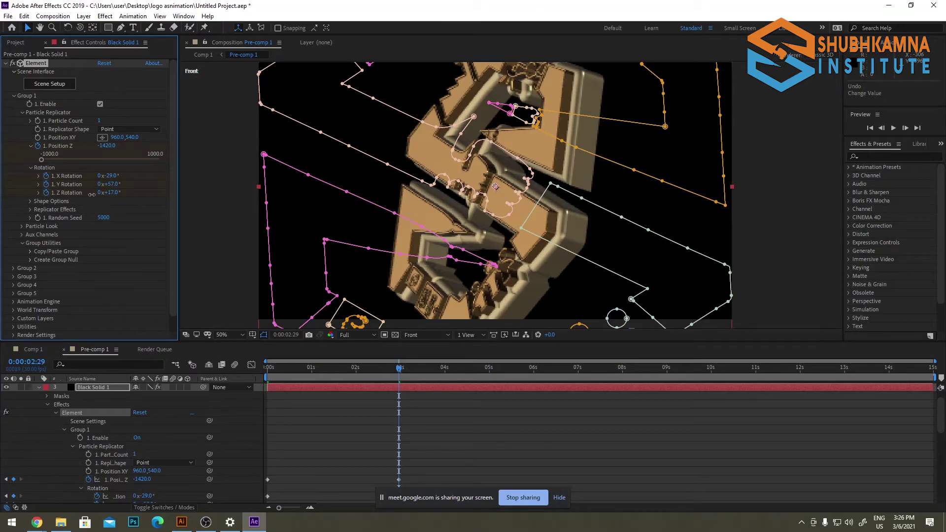
pyautogui.moveTo(92, 195); pyautogui.dragTo(106, 193)
pyautogui.moveTo(113, 184); pyautogui.dragTo(101, 184)
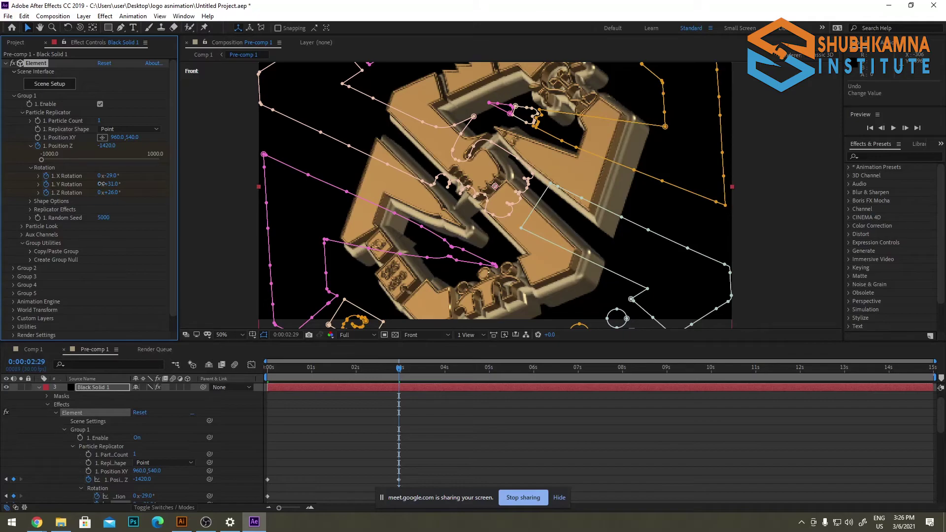
# Preview the duplicated layer's new emblem animation and rename the layer to scene1
pyautogui.press('space')
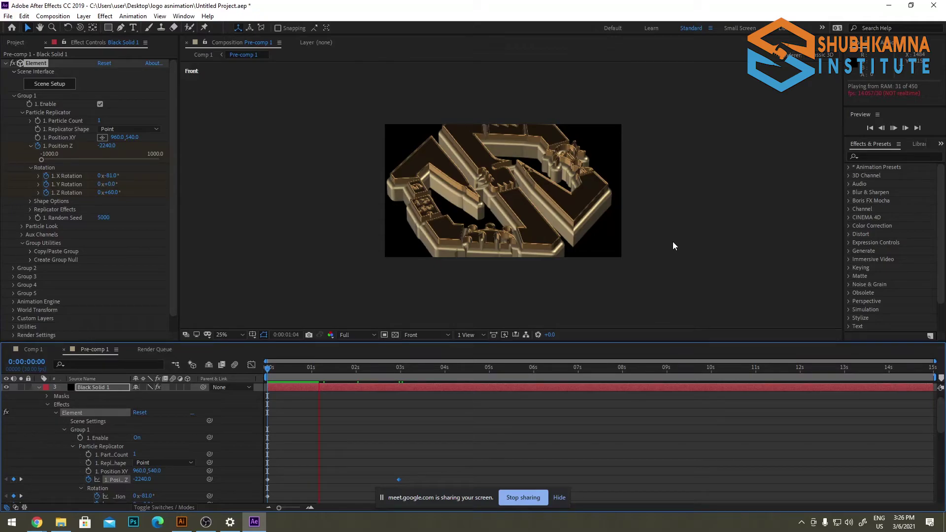
pyautogui.press('space')
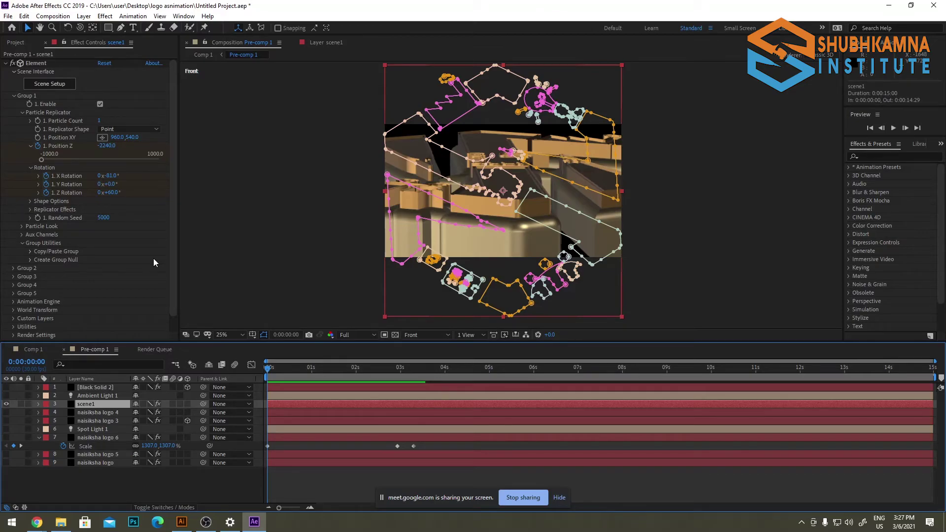
# Render Pre-comp 1 from the render queue in AVI format to Pre-comp 1.avi and return to After Effects
pyautogui.click(52, 16)
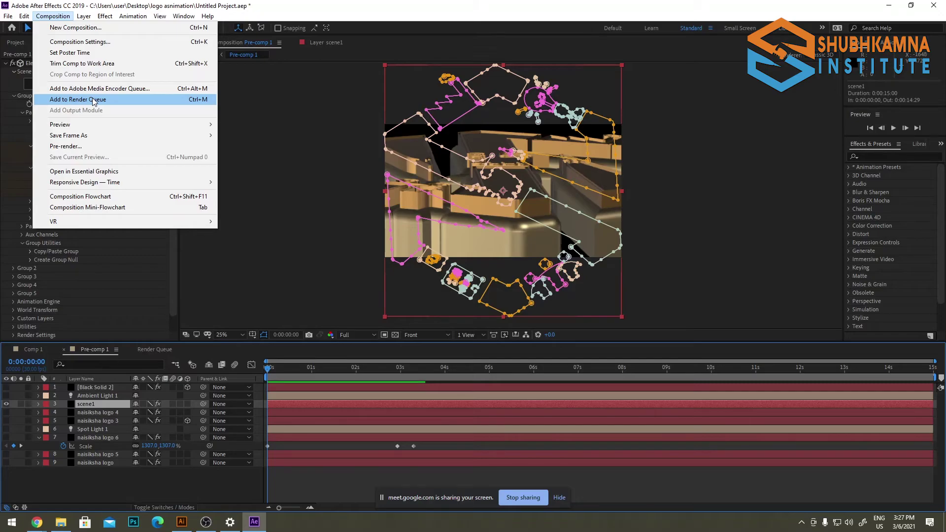
pyautogui.click(94, 100)
pyautogui.click(81, 499)
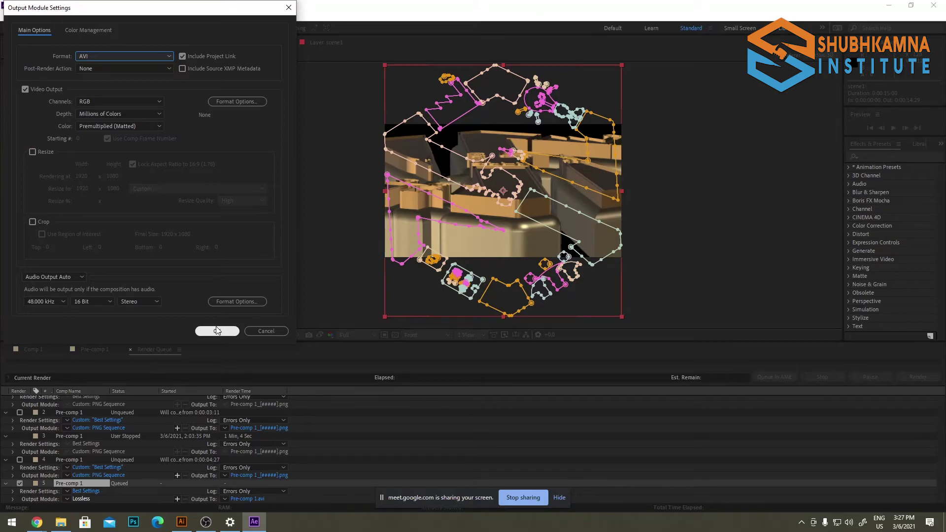
pyautogui.click(217, 331)
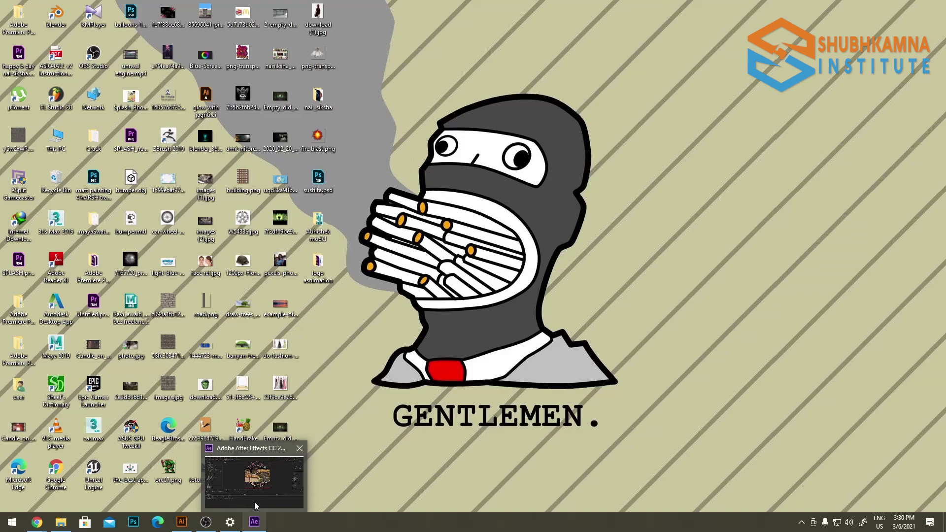
pyautogui.click(255, 506)
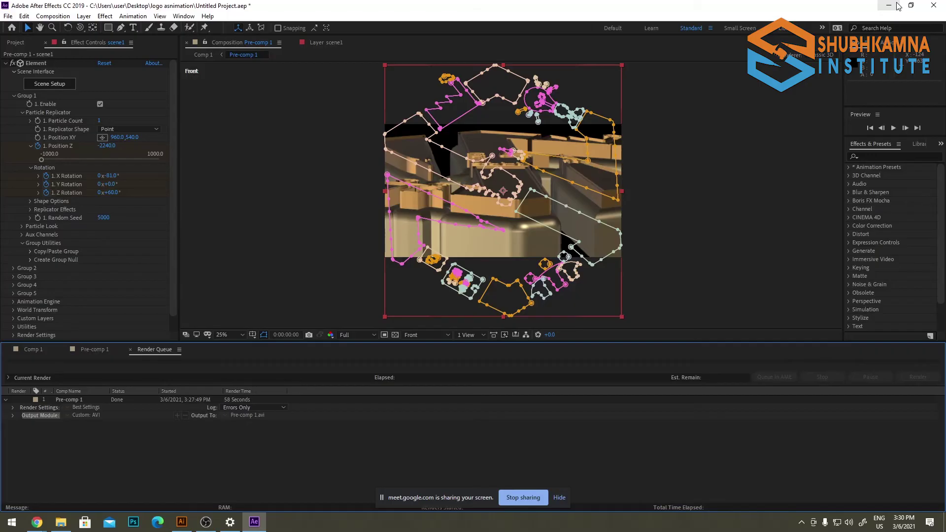